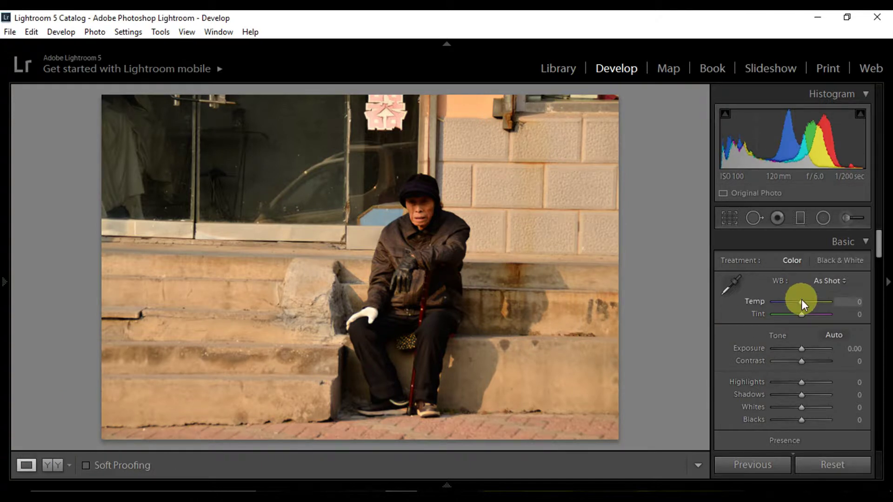
Cool the white balance to Temp -10 and shift Tint to +10
{"action": "key", "text": "Up"}
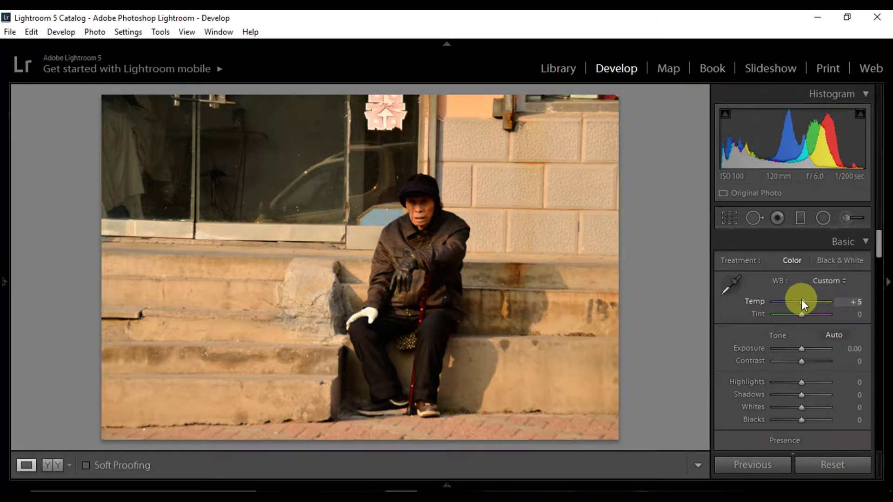
{"action": "key", "text": "Down"}
{"action": "key", "text": "Down"}
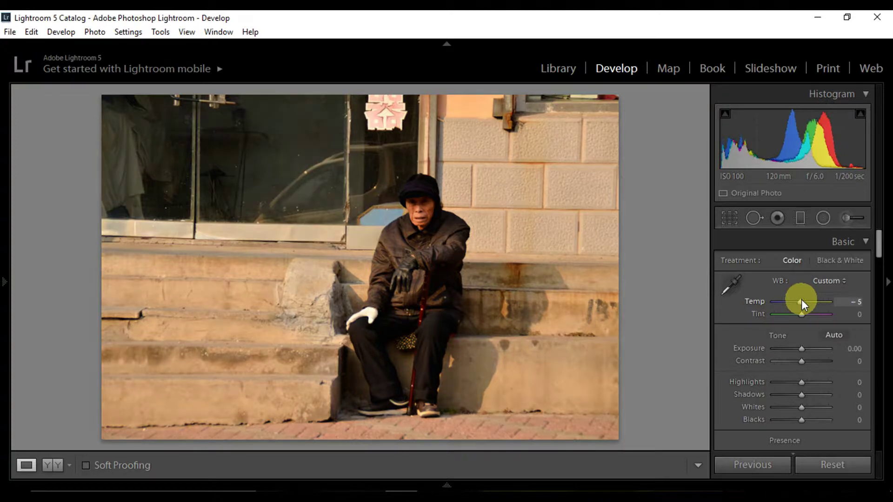
{"action": "key", "text": "Down"}
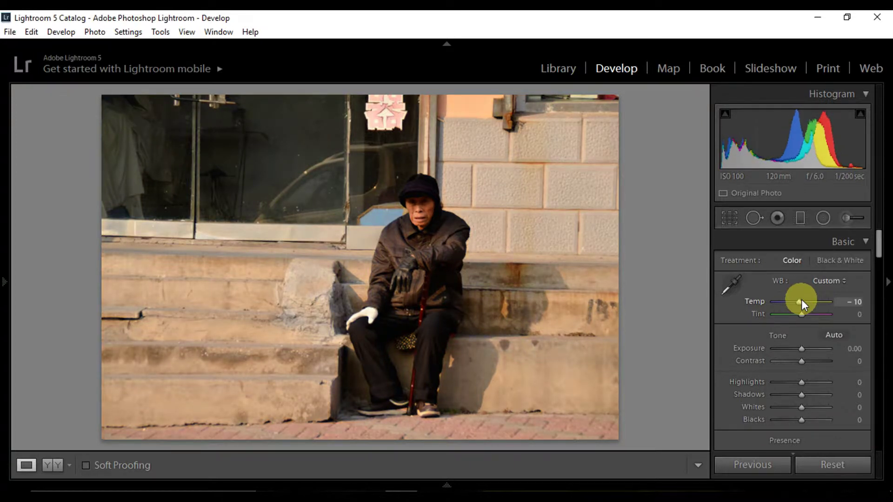
{"action": "key", "text": "Down"}
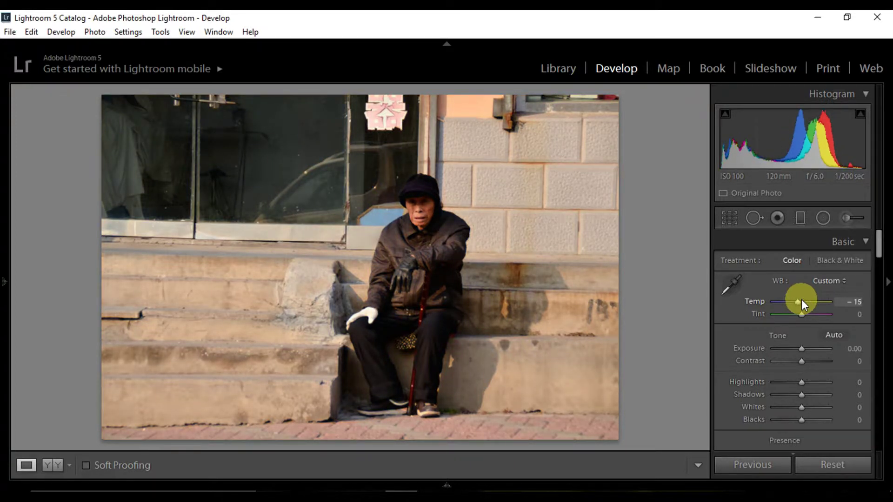
{"action": "key", "text": "Up"}
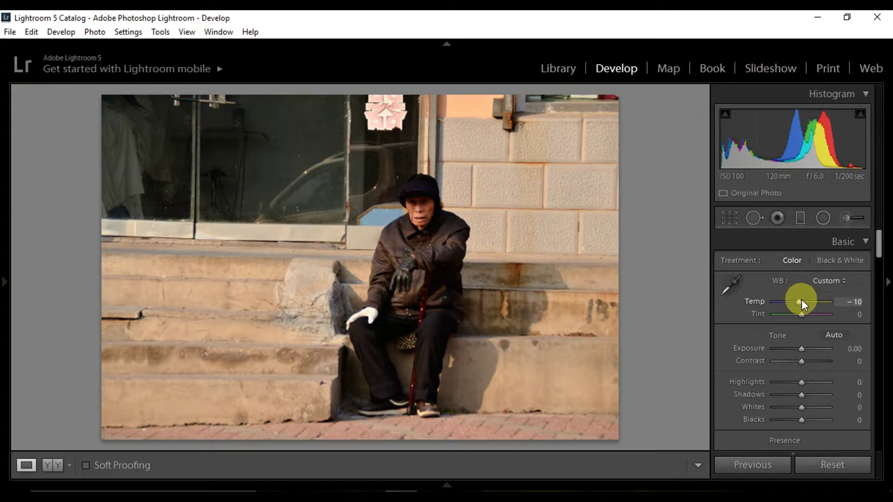
{"action": "key", "text": "Up"}
{"action": "key", "text": "Up"}
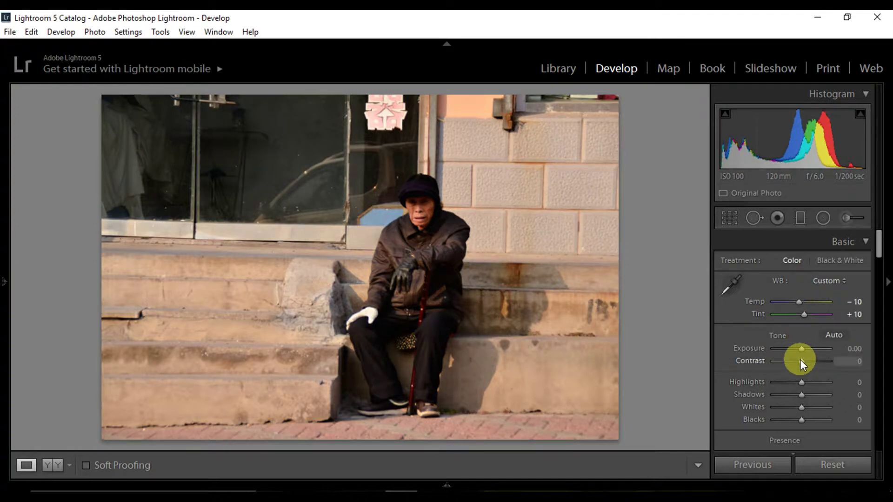
Raise Contrast to +10, pull Highlights down to -50 and lift the Shadows
{"action": "key", "text": "Up"}
{"action": "key", "text": "Up"}
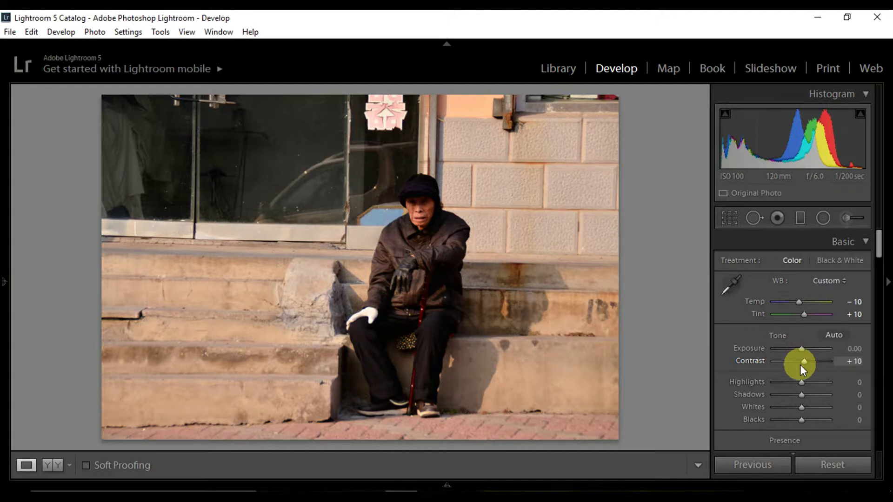
{"action": "key", "text": "Down"}
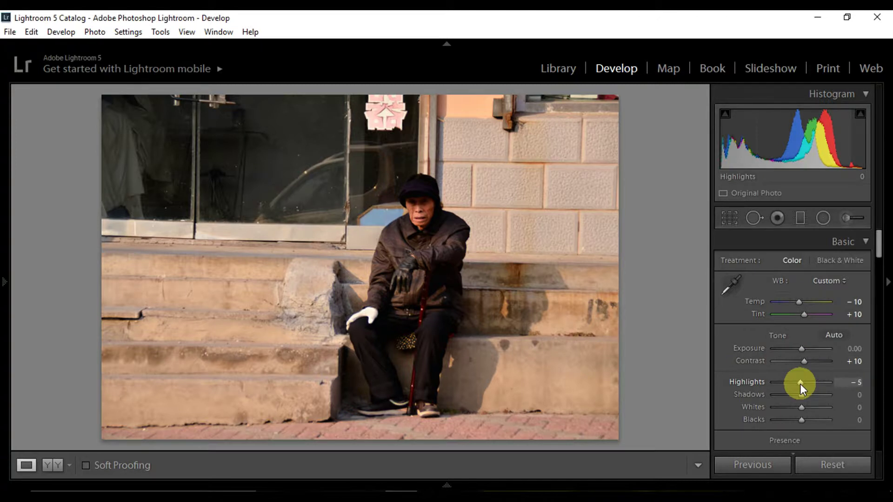
{"action": "key", "text": "Down"}
{"action": "key", "text": "Down"}
{"action": "key", "text": "Down"}
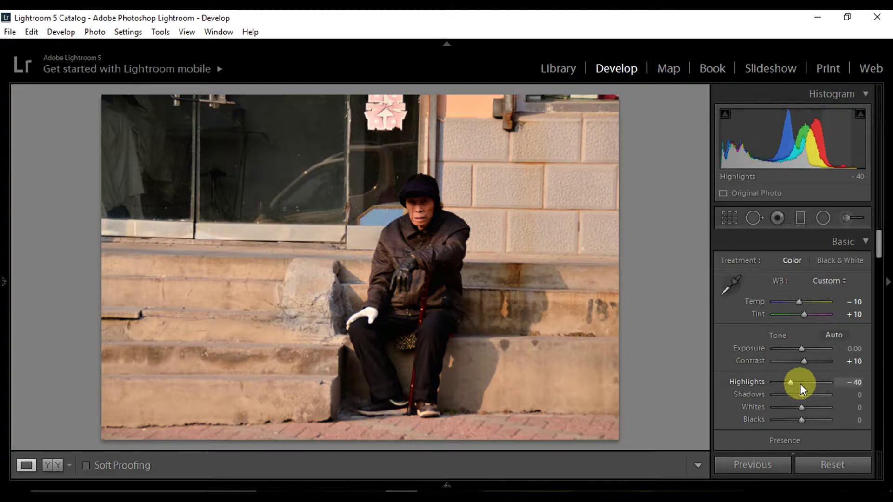
{"action": "key", "text": "Down"}
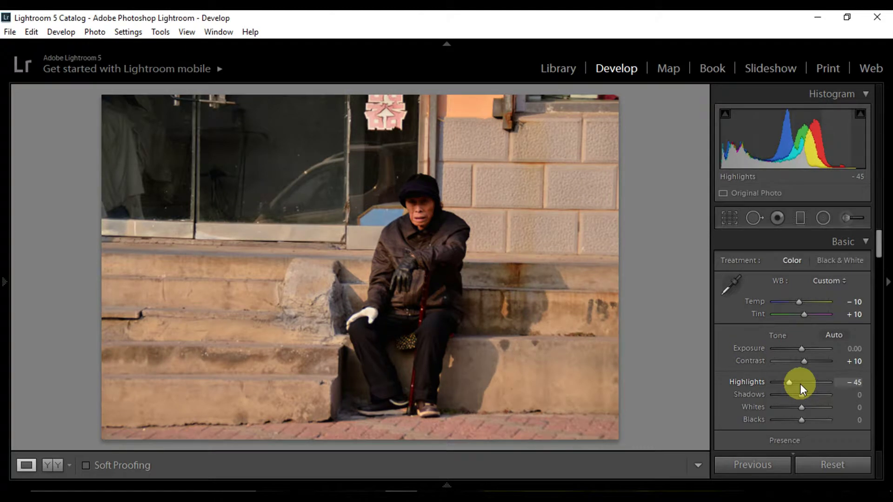
{"action": "key", "text": "Down"}
{"action": "key", "text": "Up"}
{"action": "key", "text": "Up"}
{"action": "key", "text": "Up"}
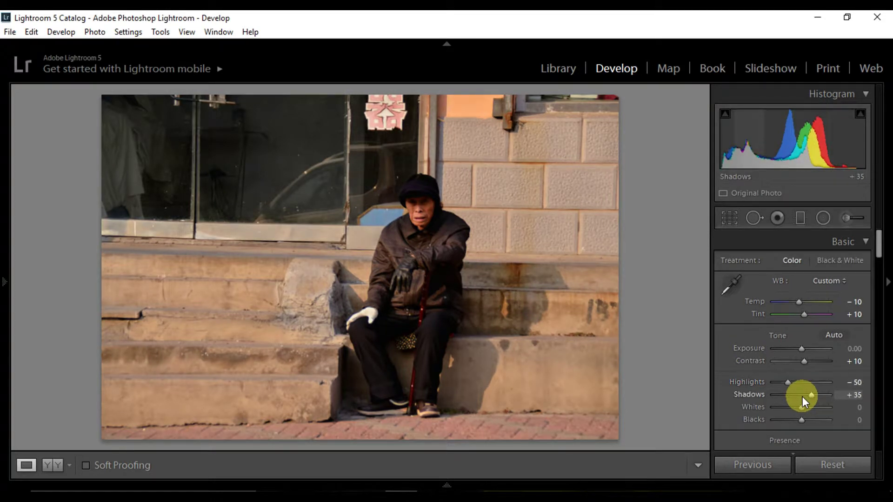
{"action": "key", "text": "Up"}
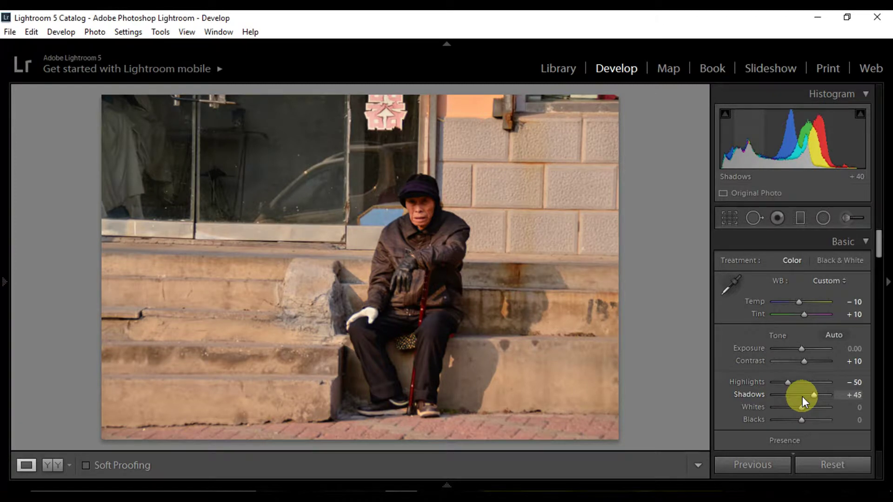
{"action": "key", "text": "Up"}
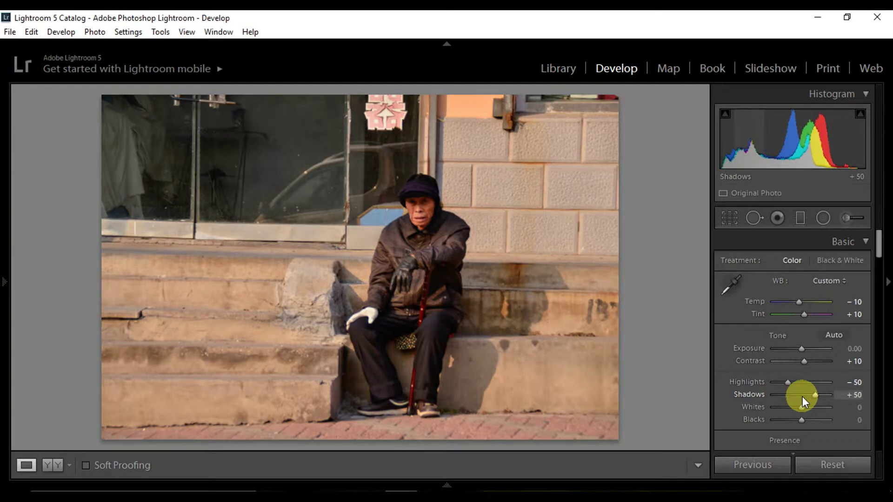
{"action": "key", "text": "Up"}
{"action": "key", "text": "Up"}
{"action": "key", "text": "Up"}
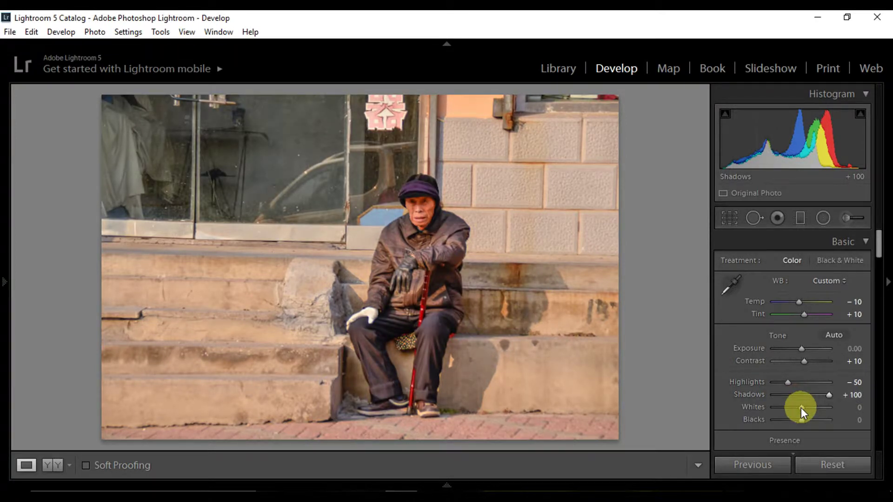
Set Whites to -20, settle Shadows at +70, Blacks at -10 and Exposure at -0.10
{"action": "key", "text": "Down"}
{"action": "key", "text": "Down"}
{"action": "key", "text": "Down"}
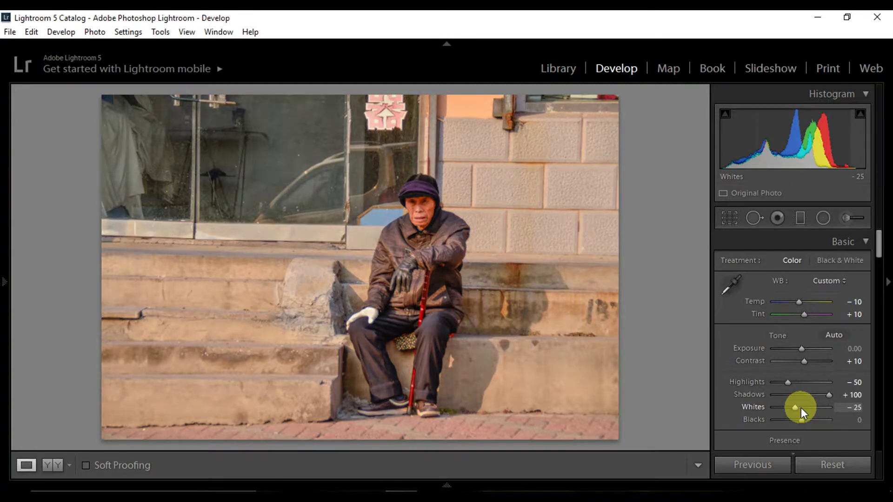
{"action": "key", "text": "Up"}
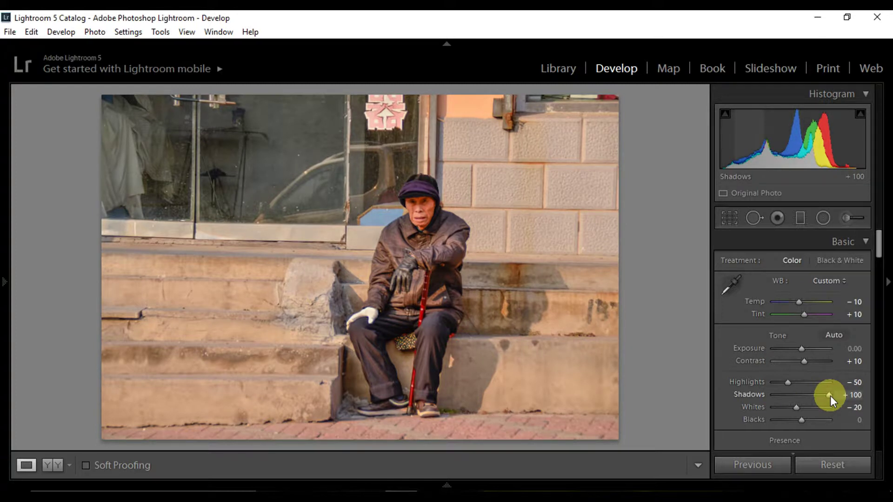
{"action": "key", "text": "Down"}
{"action": "key", "text": "Down"}
{"action": "key", "text": "Down"}
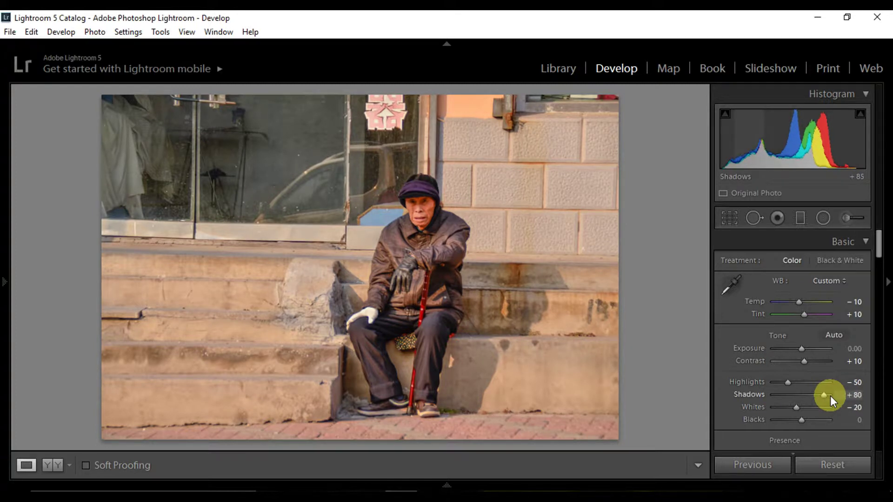
{"action": "key", "text": "Down"}
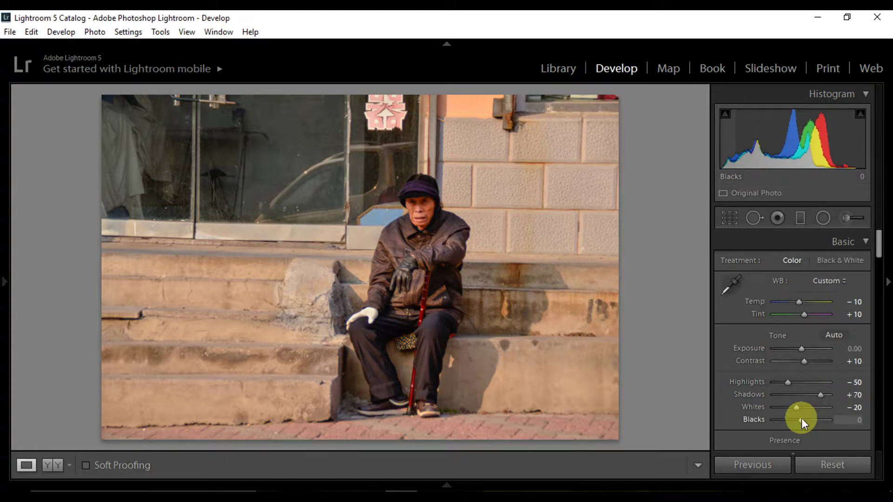
{"action": "key", "text": "Down"}
{"action": "key", "text": "Down"}
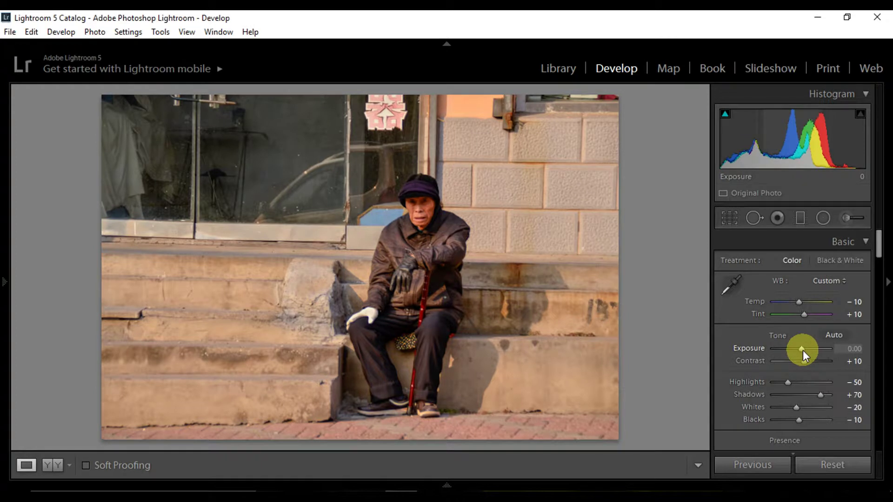
{"action": "key", "text": "Down"}
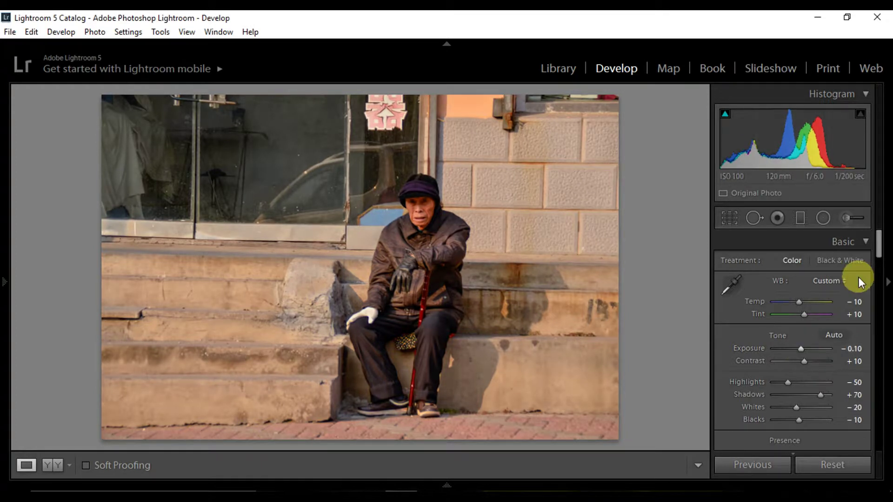
Raise Presence Clarity and Vibrance to +5 each
{"action": "left_click_drag", "start_coordinate": [878, 256], "coordinate": [879, 275]}
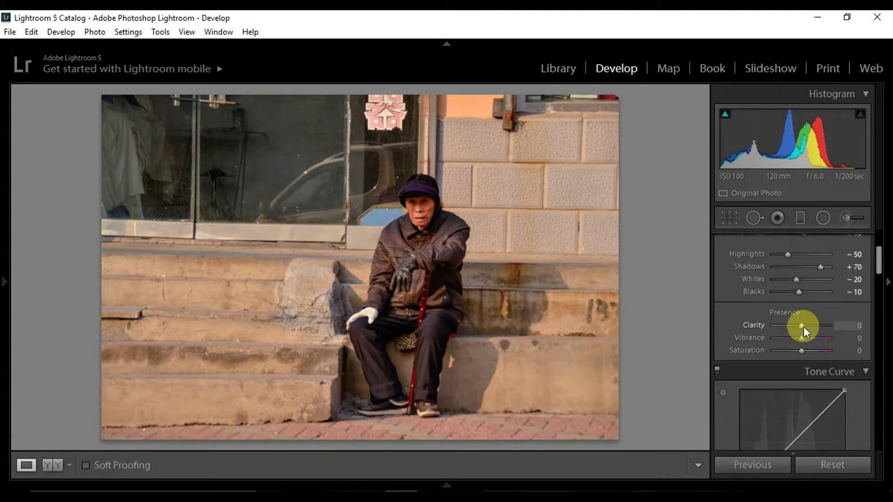
{"action": "left_click", "coordinate": [803, 327]}
{"action": "left_click", "coordinate": [802, 337]}
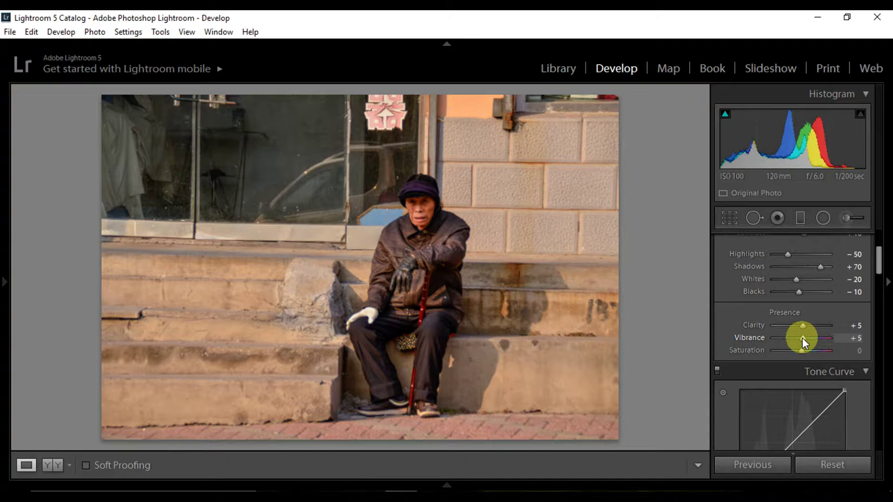
{"action": "left_click_drag", "start_coordinate": [879, 262], "coordinate": [878, 416]}
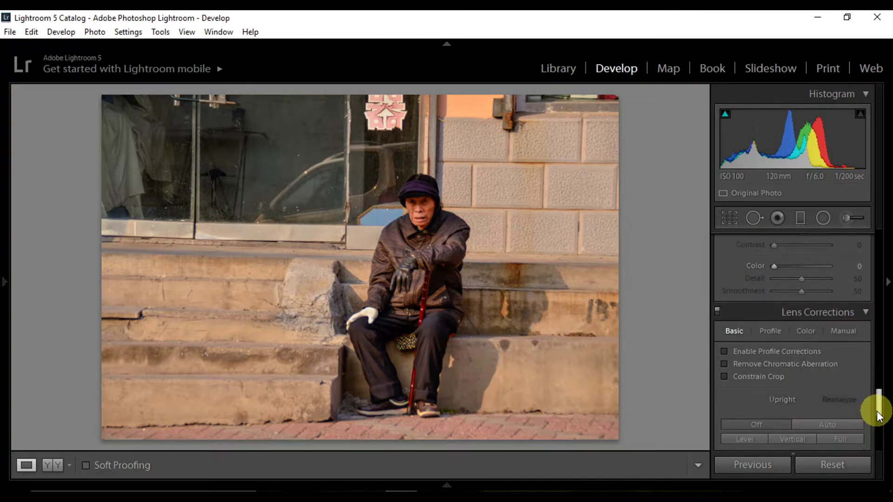
Set the Manual lens-correction Horizontal perspective to -5
{"action": "left_click", "coordinate": [844, 333]}
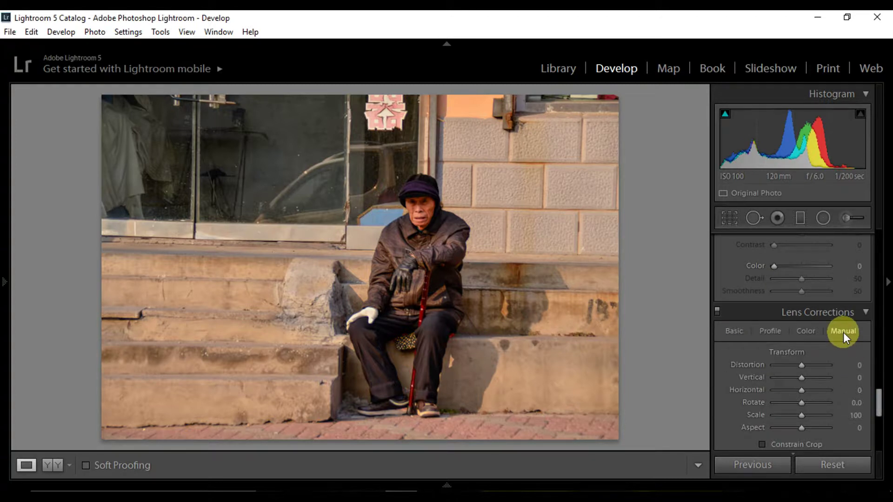
{"action": "left_click", "coordinate": [802, 390]}
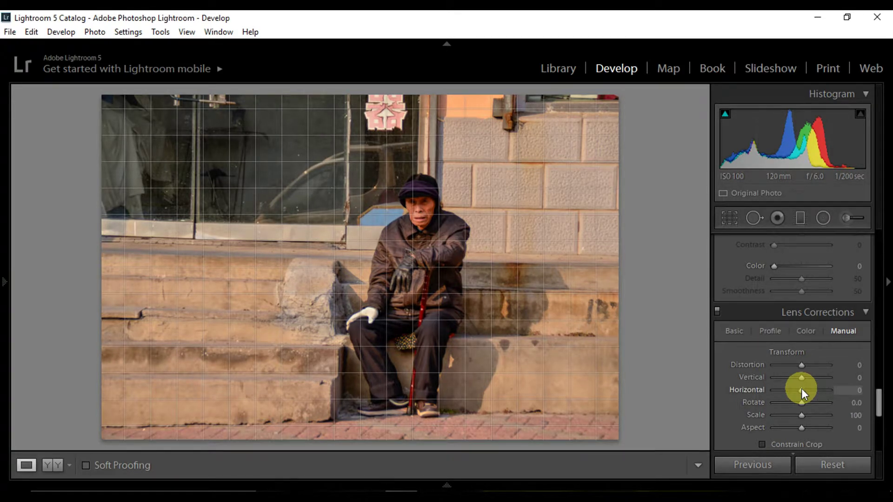
{"action": "key", "text": "Up"}
{"action": "key", "text": "Up"}
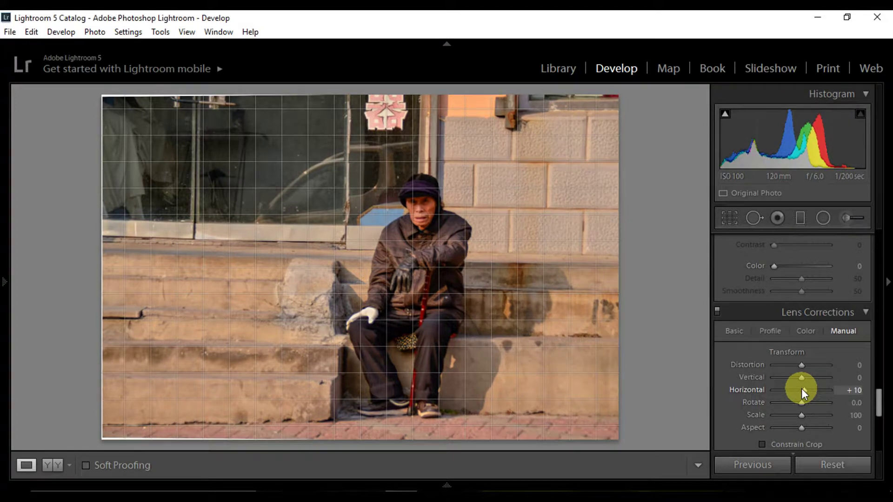
{"action": "key", "text": "Down"}
{"action": "key", "text": "Down"}
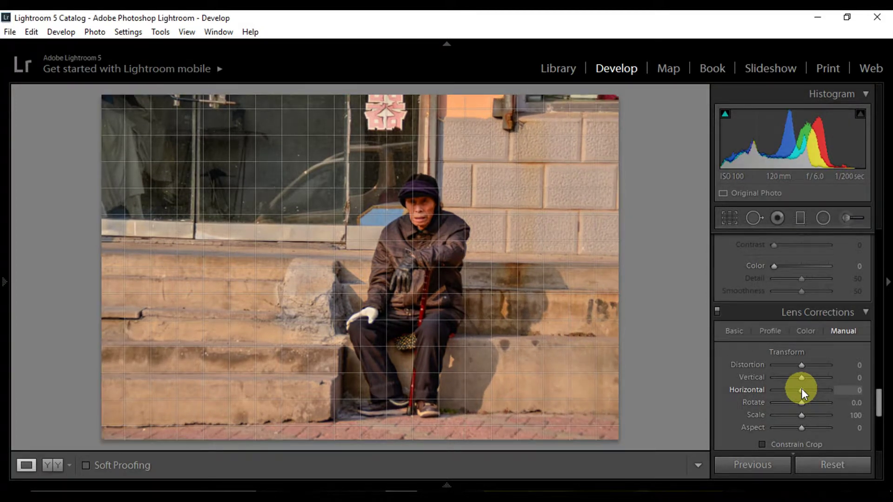
{"action": "key", "text": "Down"}
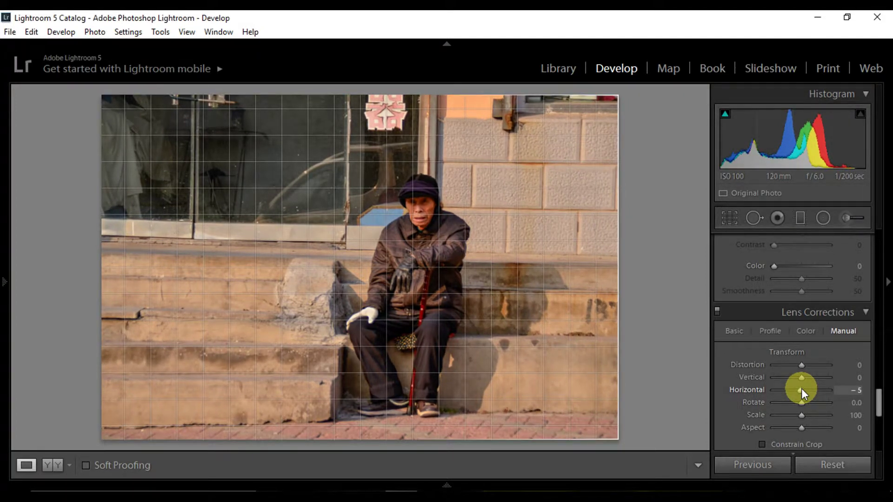
{"action": "left_click", "coordinate": [762, 444]}
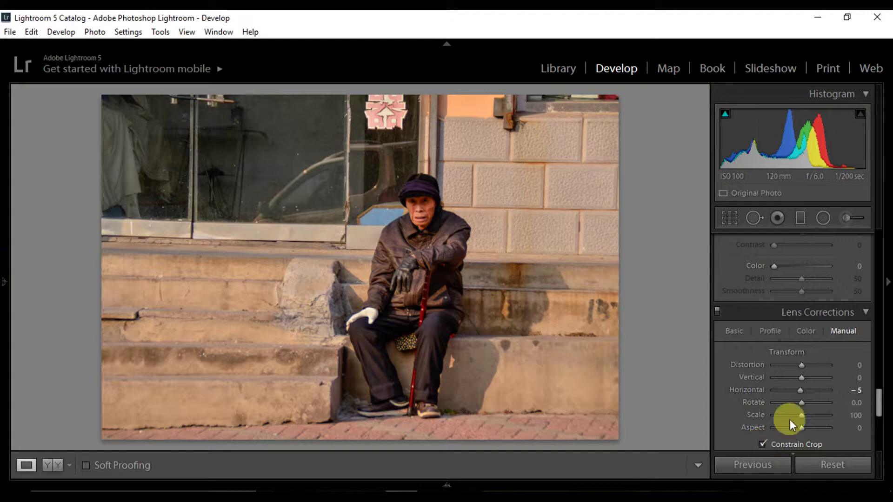
{"action": "left_click", "coordinate": [801, 390]}
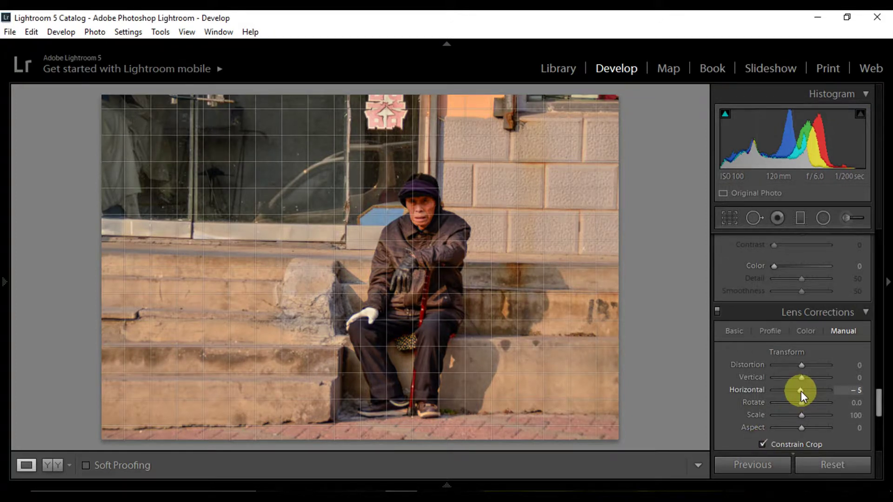
{"action": "key", "text": "Down"}
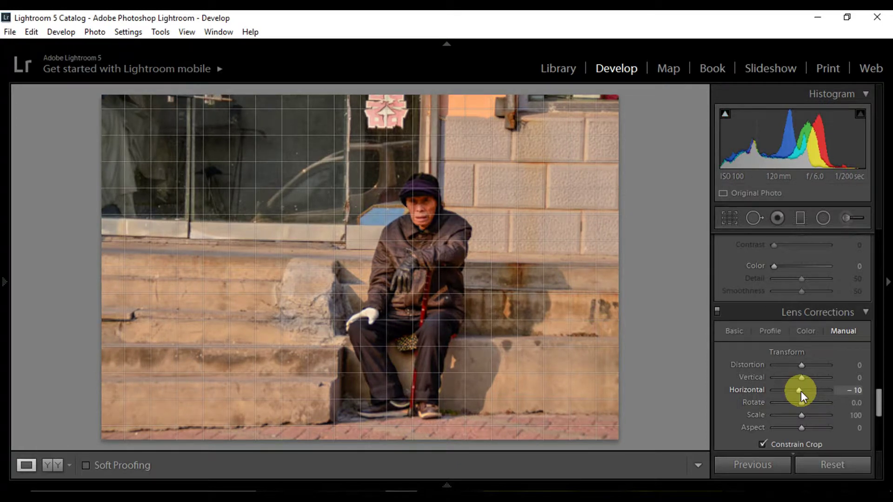
{"action": "key", "text": "Up"}
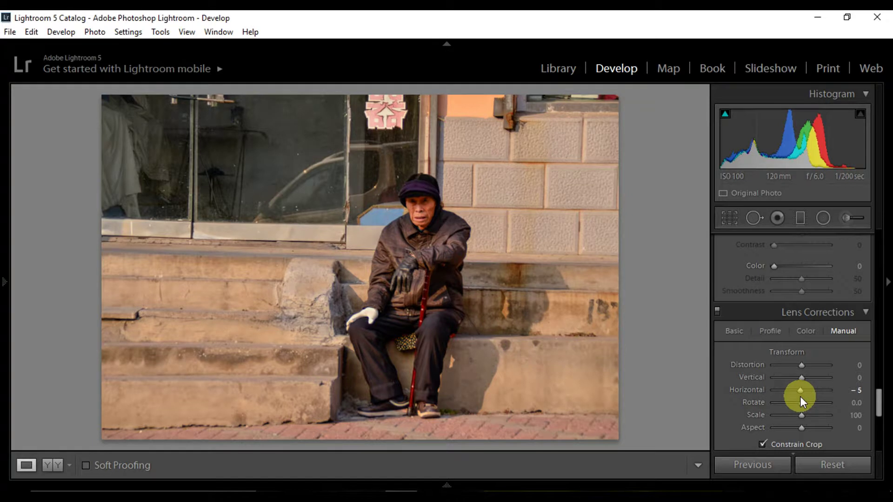
Try the Vertical perspective correction, return it to 0, and start the Crop Overlay
{"action": "left_click", "coordinate": [800, 375]}
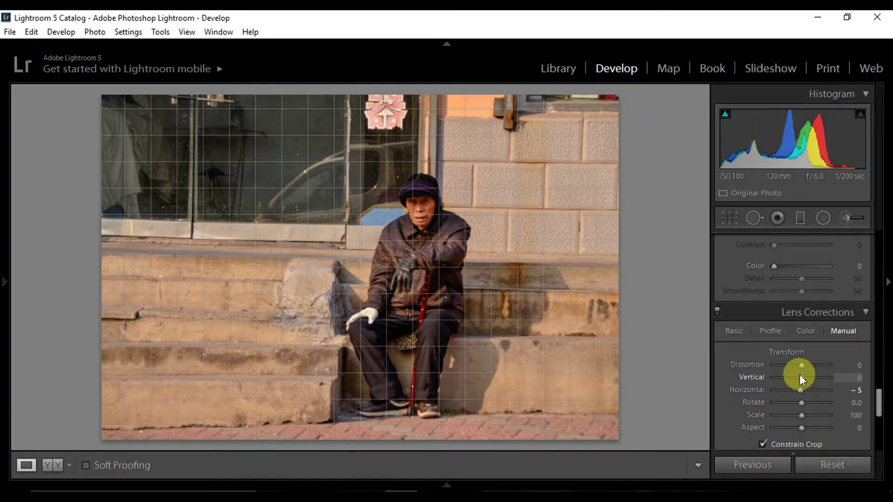
{"action": "key", "text": "Up"}
{"action": "key", "text": "Up"}
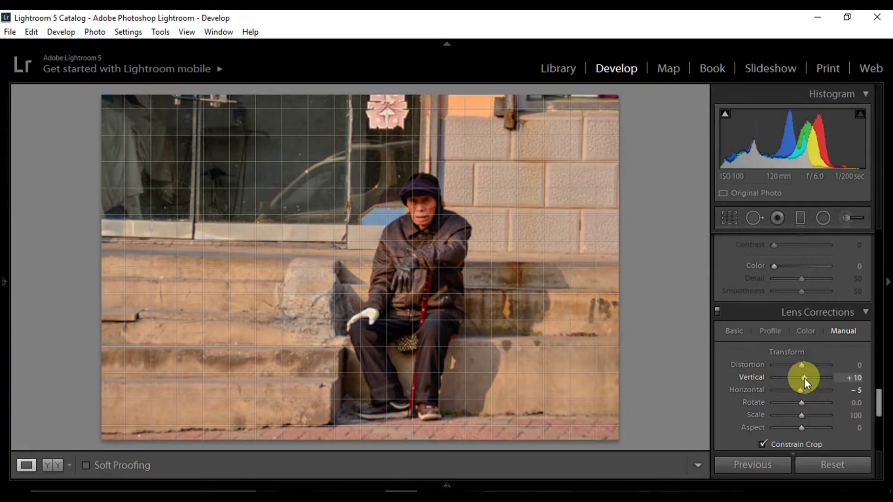
{"action": "key", "text": "Down"}
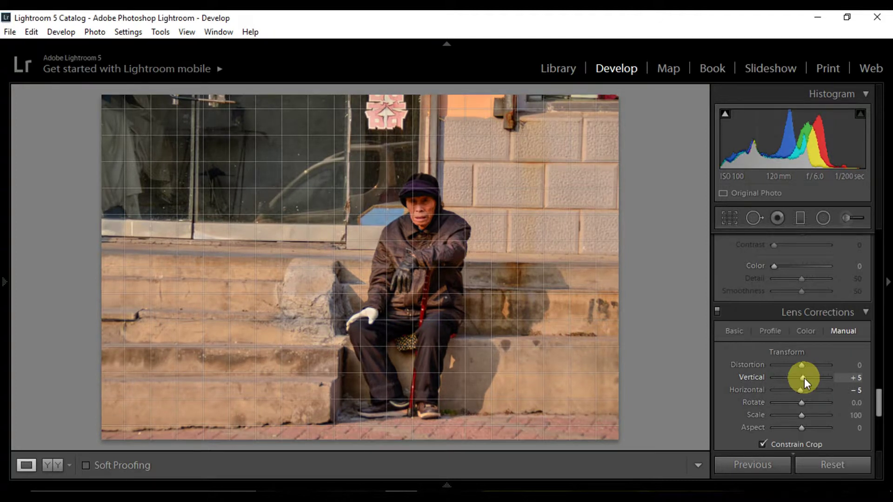
{"action": "key", "text": "Down"}
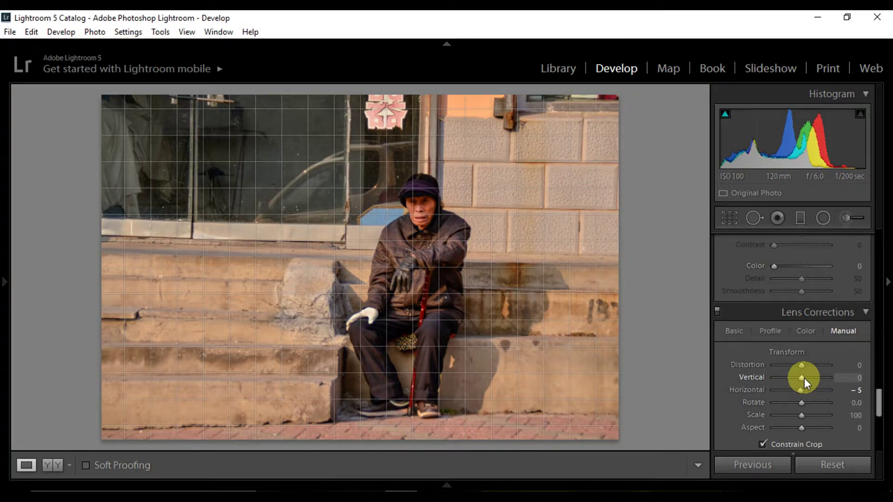
{"action": "key", "text": "Up"}
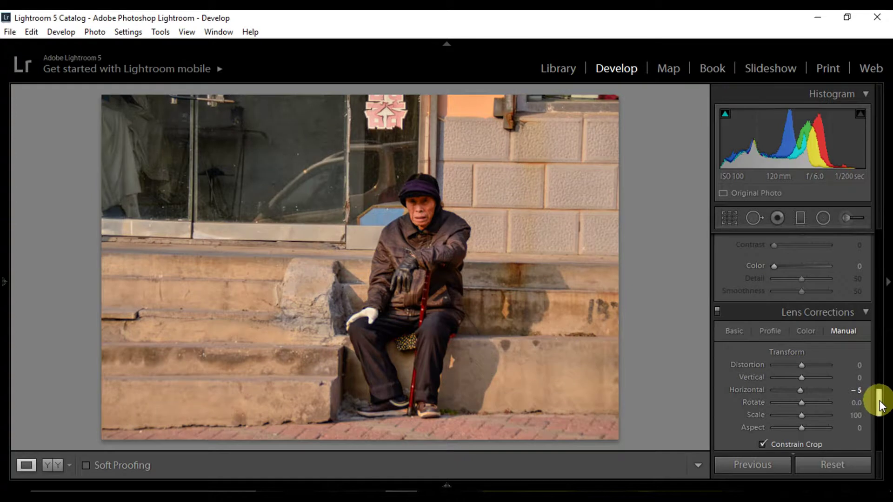
{"action": "left_click_drag", "start_coordinate": [880, 405], "coordinate": [878, 239]}
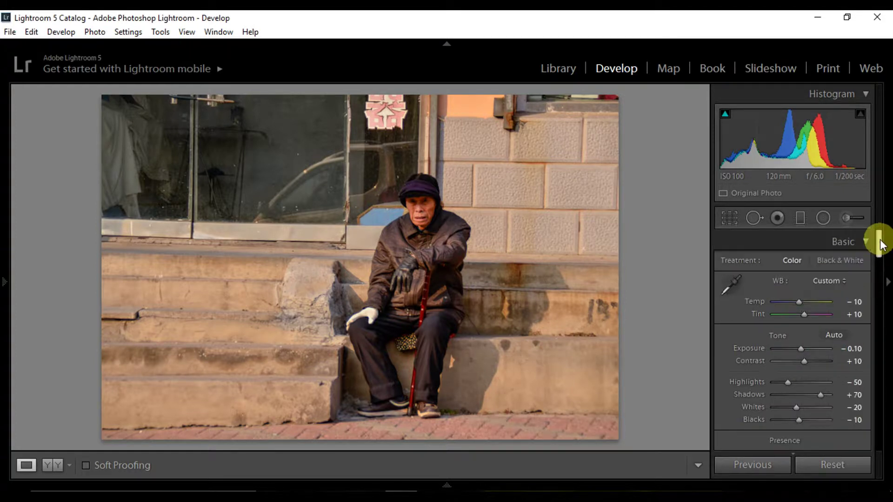
{"action": "left_click", "coordinate": [739, 222]}
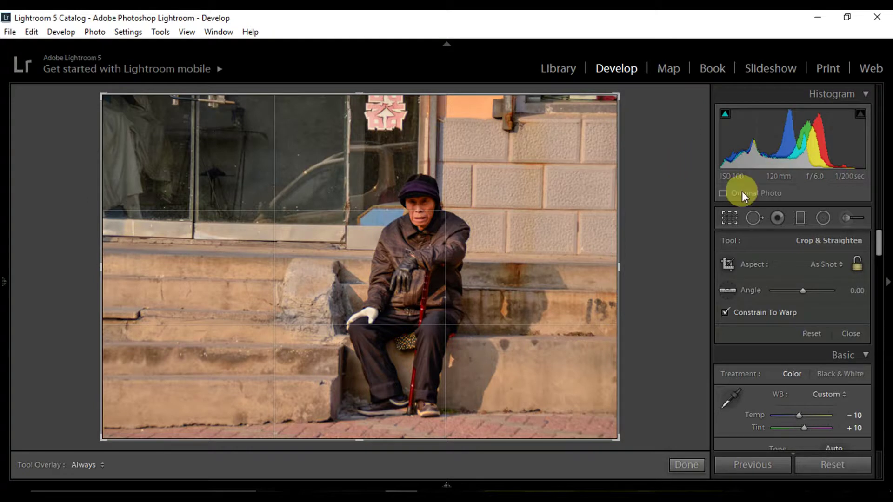
Crop at a 16 x 10 aspect framing the elderly person on the steps, and apply it
{"action": "left_click", "coordinate": [819, 264]}
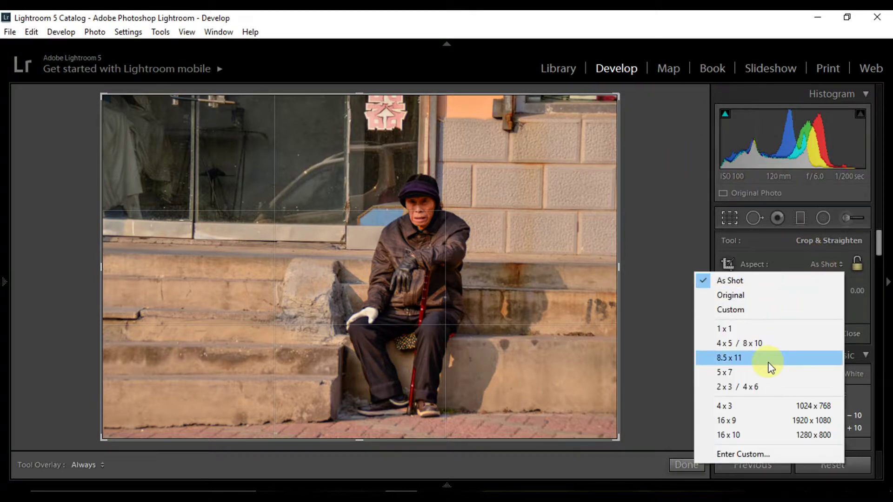
{"action": "left_click", "coordinate": [754, 436]}
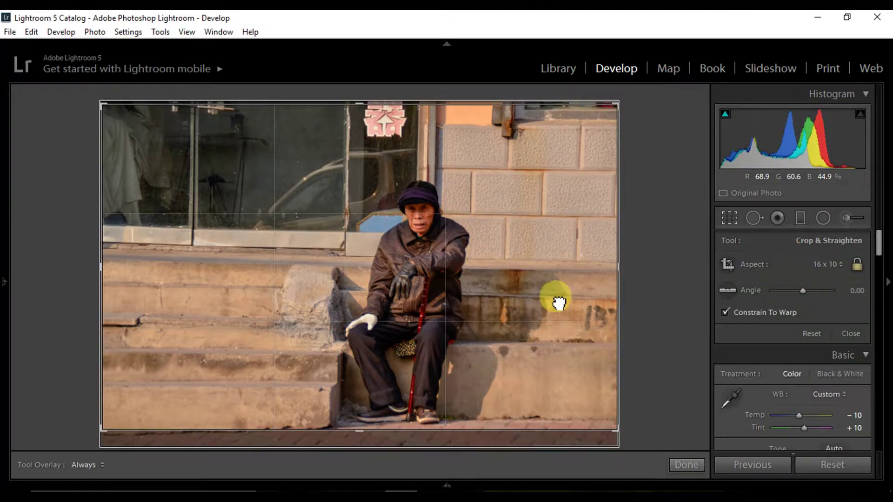
{"action": "left_click_drag", "start_coordinate": [559, 305], "coordinate": [562, 294]}
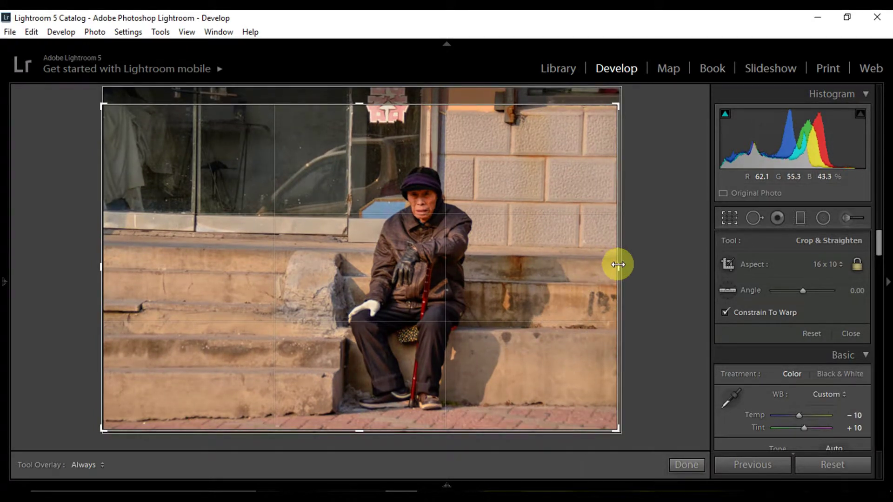
{"action": "mouse_move", "coordinate": [618, 265]}
{"action": "left_mouse_down"}
{"action": "mouse_move", "coordinate": [600, 267]}
{"action": "mouse_move", "coordinate": [608, 263]}
{"action": "left_mouse_up"}
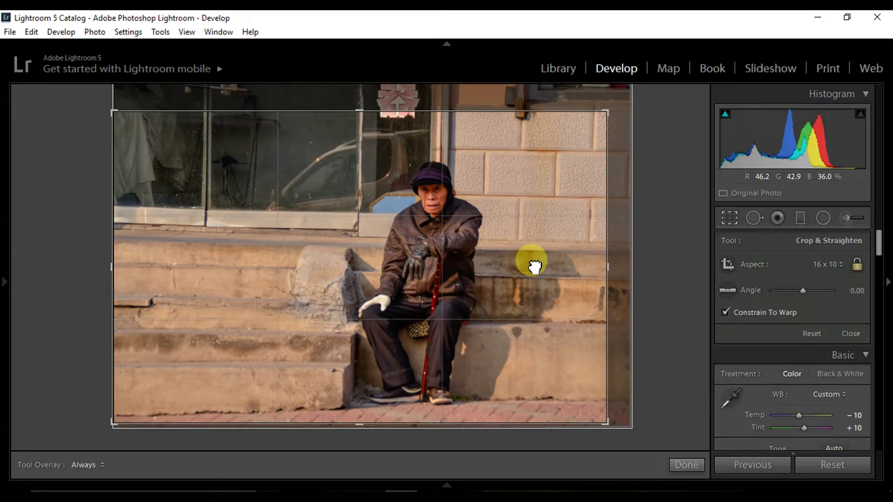
{"action": "left_click_drag", "start_coordinate": [609, 267], "coordinate": [613, 265]}
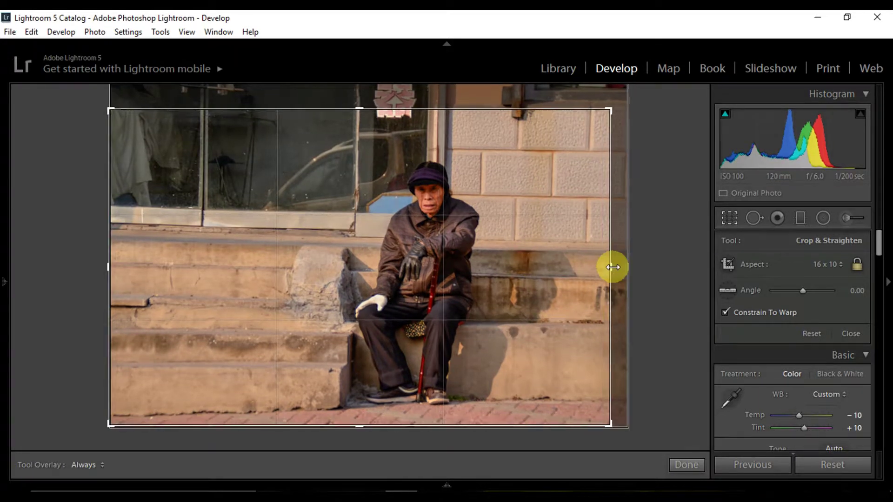
{"action": "left_click_drag", "start_coordinate": [560, 279], "coordinate": [564, 285]}
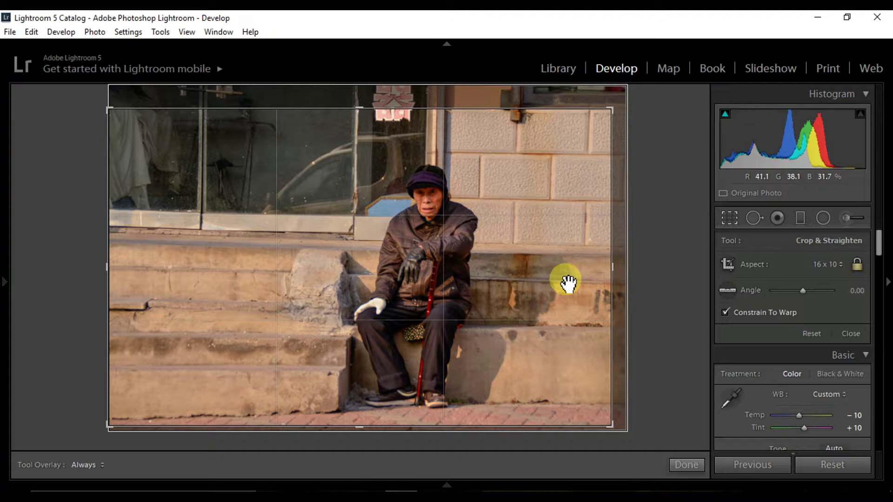
{"action": "left_click_drag", "start_coordinate": [565, 285], "coordinate": [685, 377]}
{"action": "left_click", "coordinate": [685, 463]}
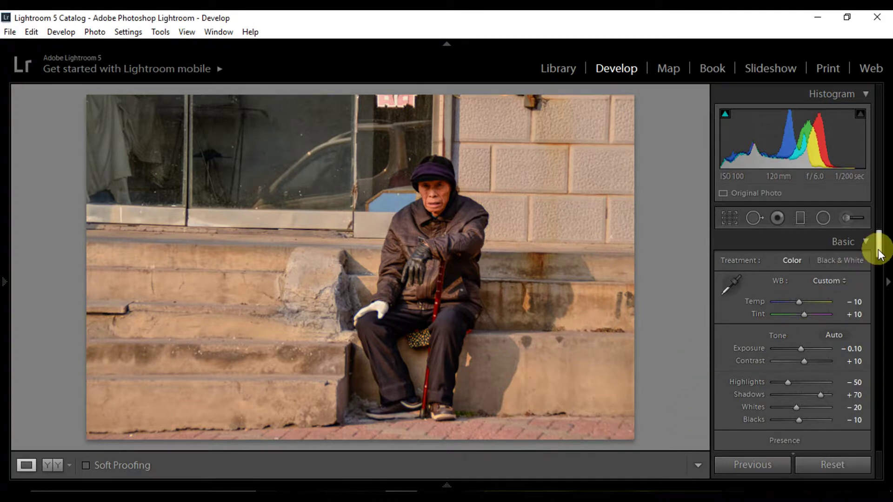
Lift the Red tone curve's black point to cool the shadows
{"action": "left_click_drag", "start_coordinate": [879, 253], "coordinate": [880, 274]}
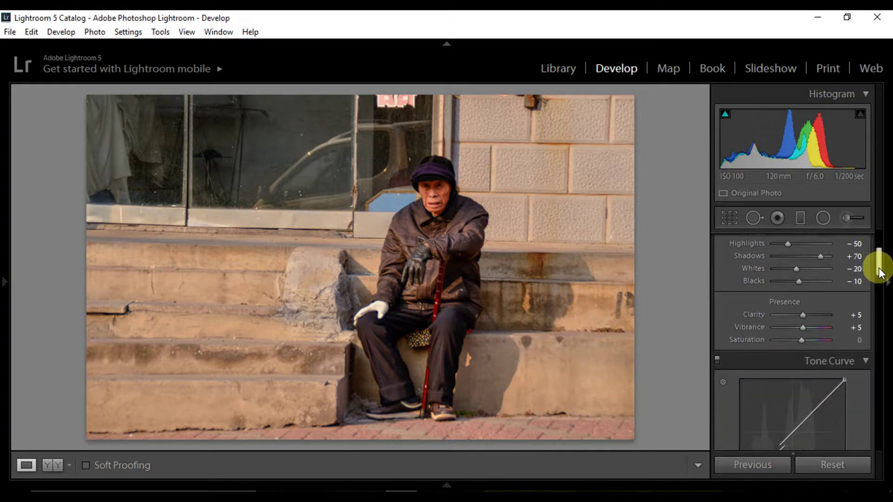
{"action": "left_click_drag", "start_coordinate": [880, 274], "coordinate": [880, 292]}
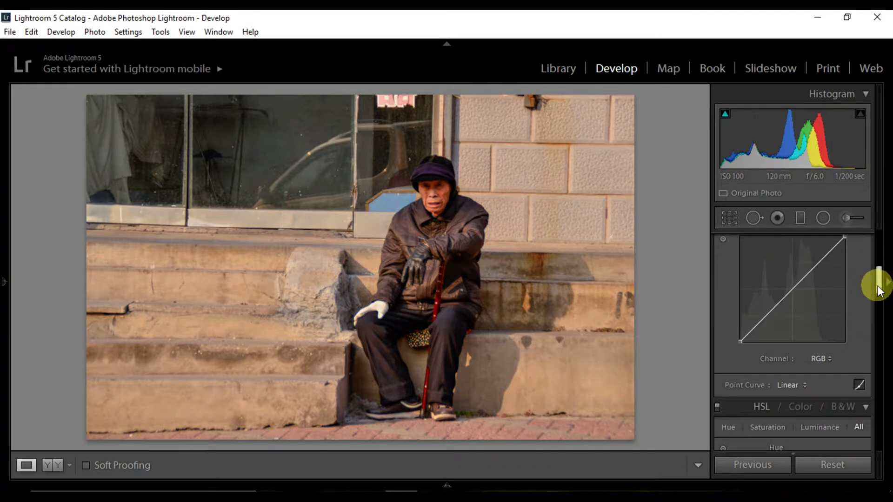
{"action": "left_click", "coordinate": [827, 357]}
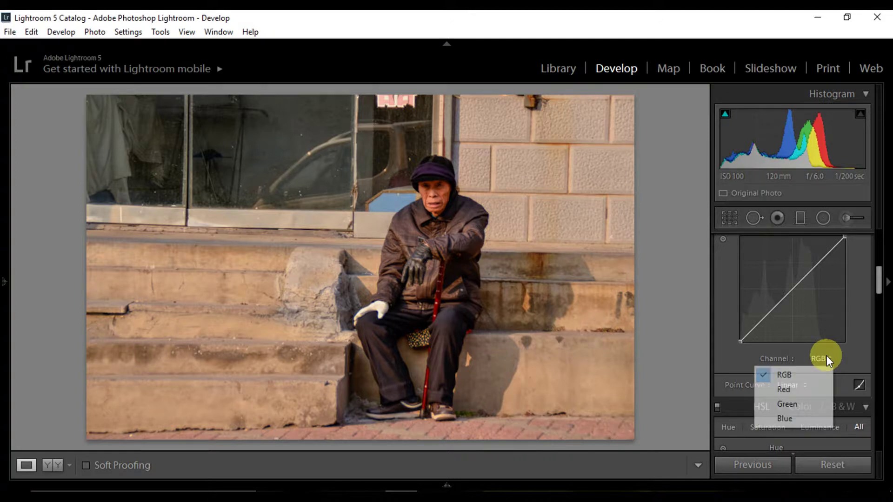
{"action": "left_click", "coordinate": [805, 388]}
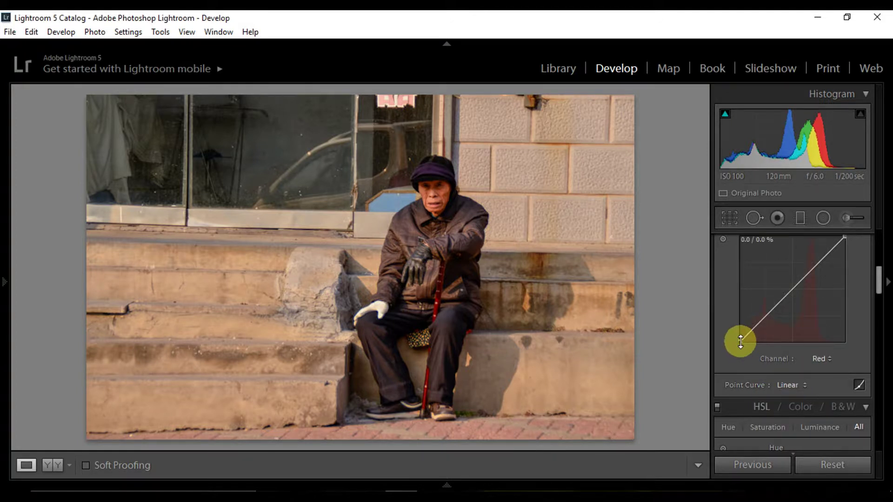
{"action": "left_click_drag", "start_coordinate": [740, 342], "coordinate": [749, 342]}
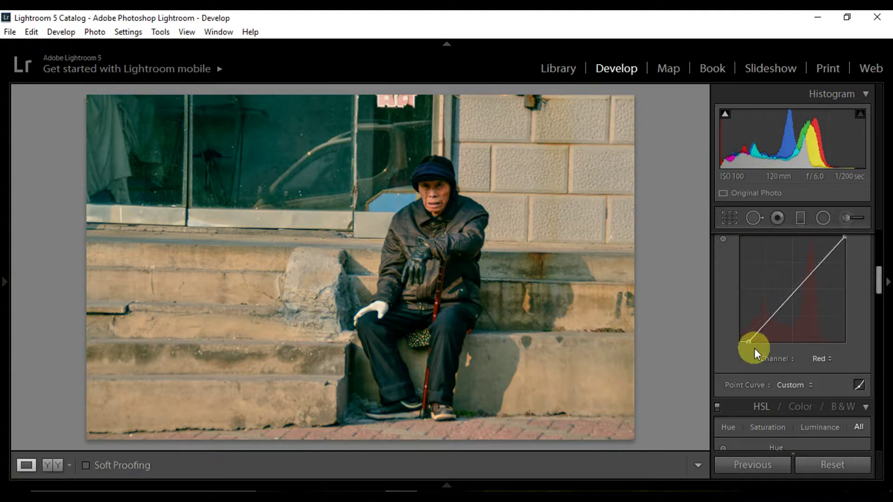
Lift the Green tone curve's black point to 3.5%
{"action": "left_click", "coordinate": [819, 359]}
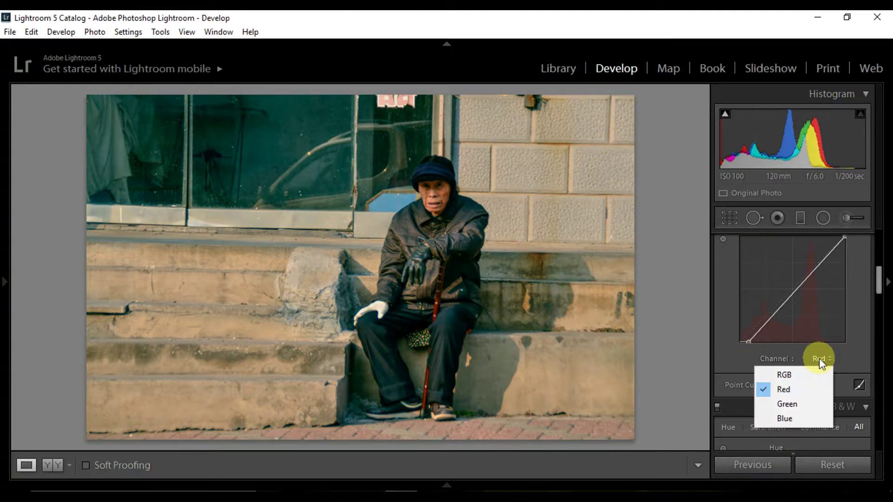
{"action": "left_click", "coordinate": [787, 404]}
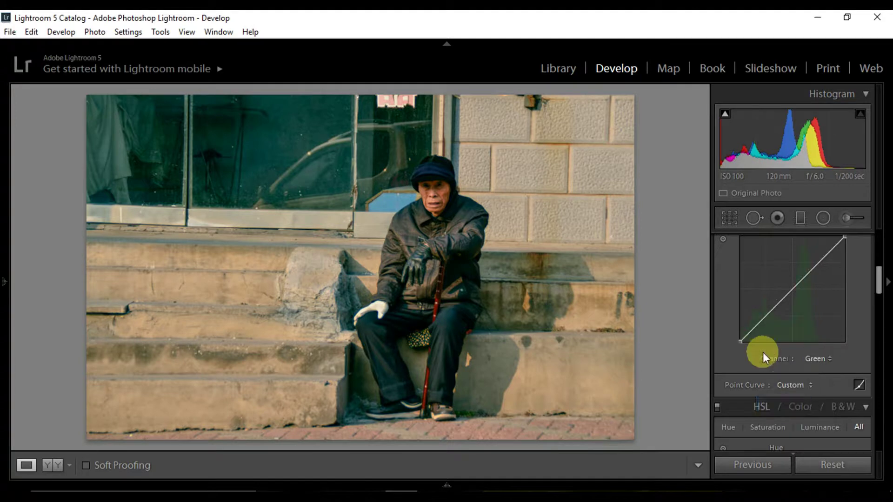
{"action": "left_click", "coordinate": [740, 339]}
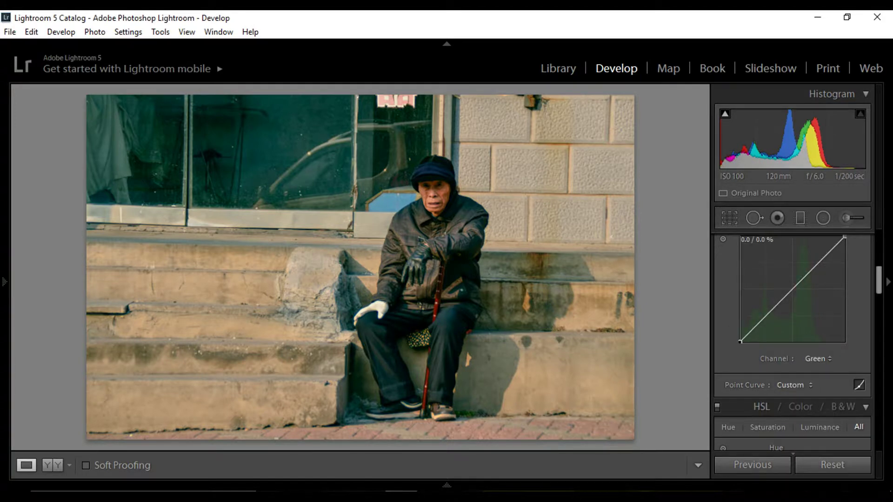
{"action": "left_click_drag", "start_coordinate": [740, 342], "coordinate": [740, 338]}
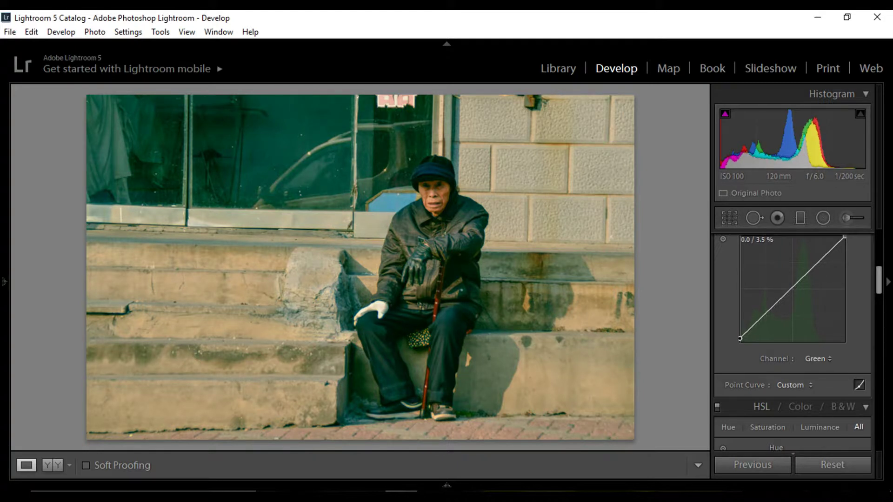
{"action": "left_click", "coordinate": [821, 358]}
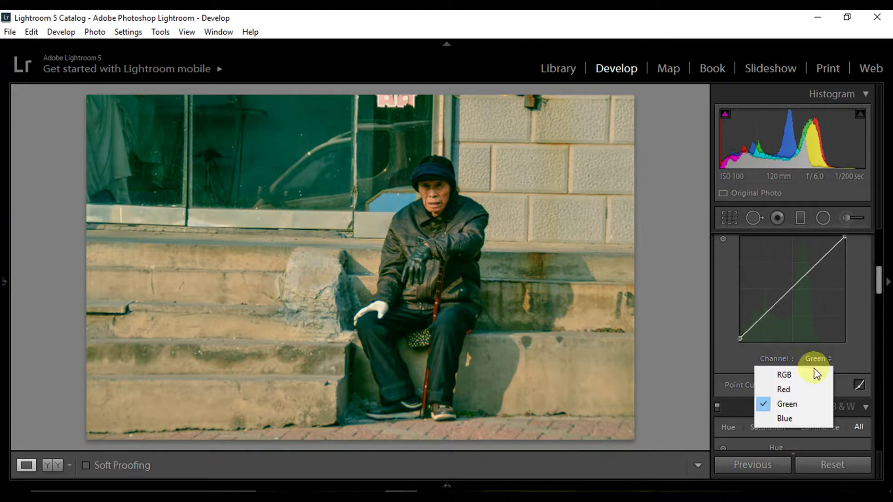
On the Blue curve, lower the highlight point and shift the shadow endpoint right to about 3.9%
{"action": "left_click", "coordinate": [802, 417]}
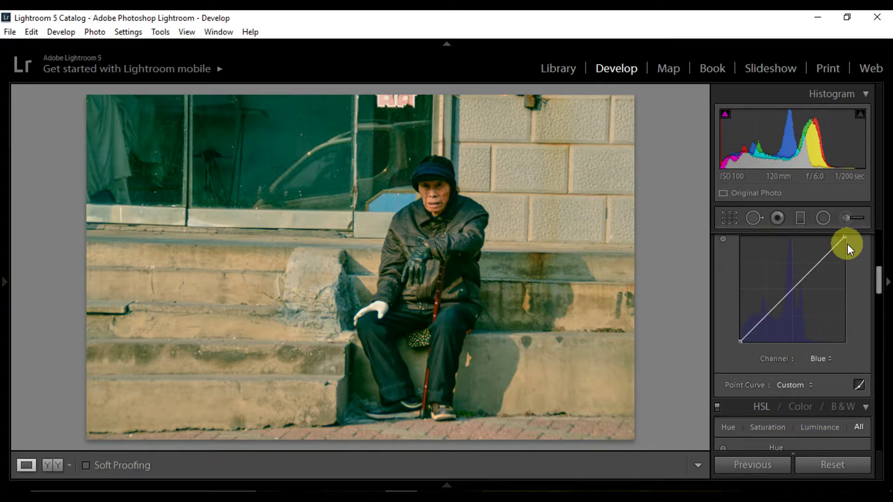
{"action": "scroll", "coordinate": [878, 274], "scroll_direction": "up", "scroll_amount": 1}
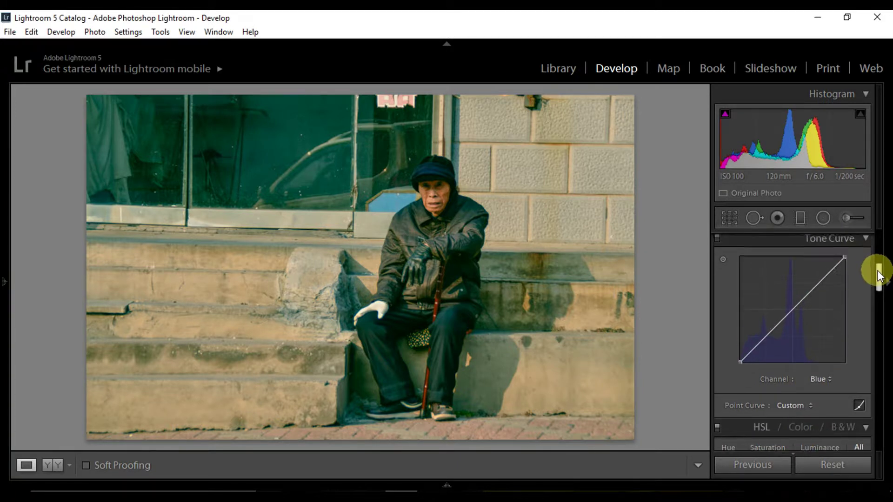
{"action": "scroll", "coordinate": [878, 274], "scroll_direction": "up", "scroll_amount": 1}
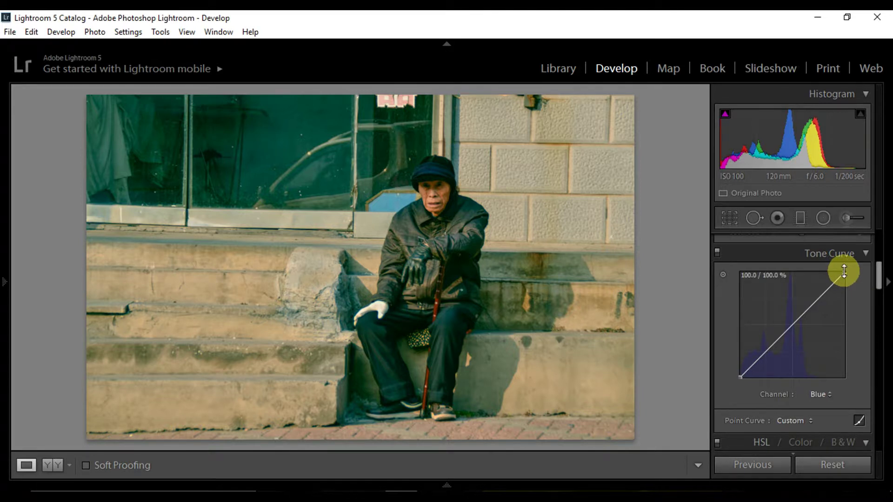
{"action": "left_click_drag", "start_coordinate": [844, 271], "coordinate": [844, 278]}
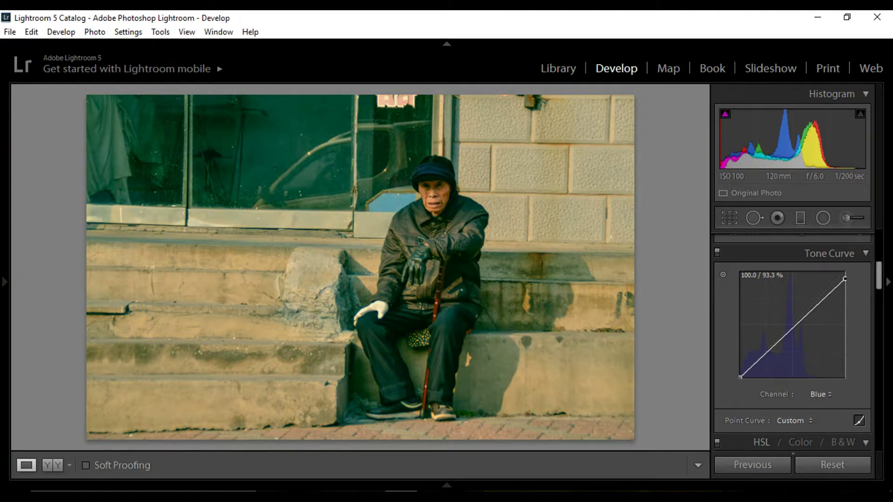
{"action": "left_click", "coordinate": [758, 370]}
{"action": "left_click", "coordinate": [739, 376]}
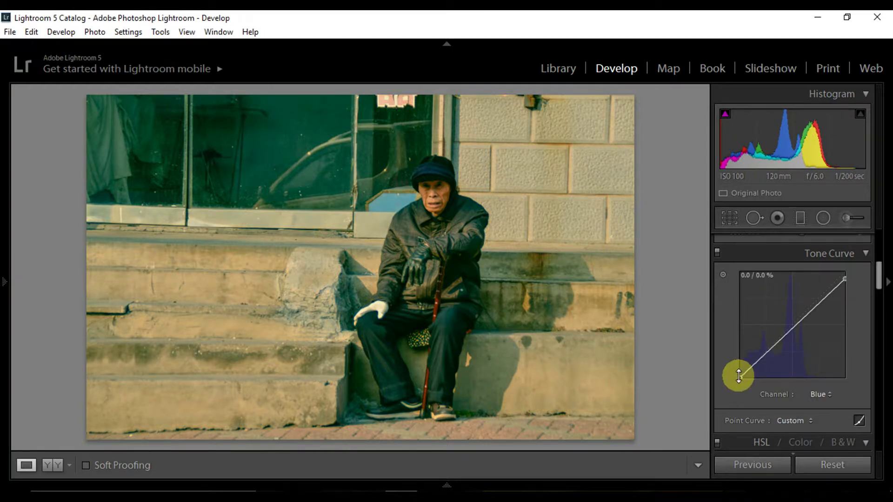
{"action": "left_click_drag", "start_coordinate": [738, 375], "coordinate": [740, 373]}
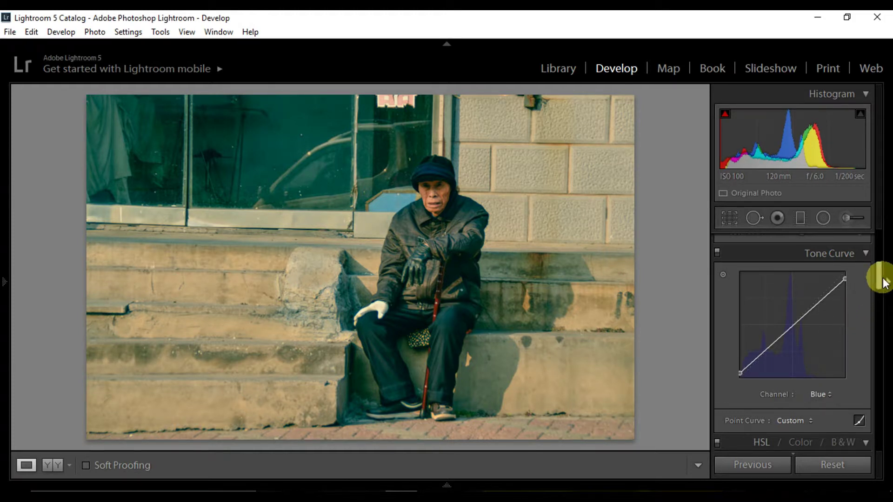
{"action": "left_click", "coordinate": [830, 391]}
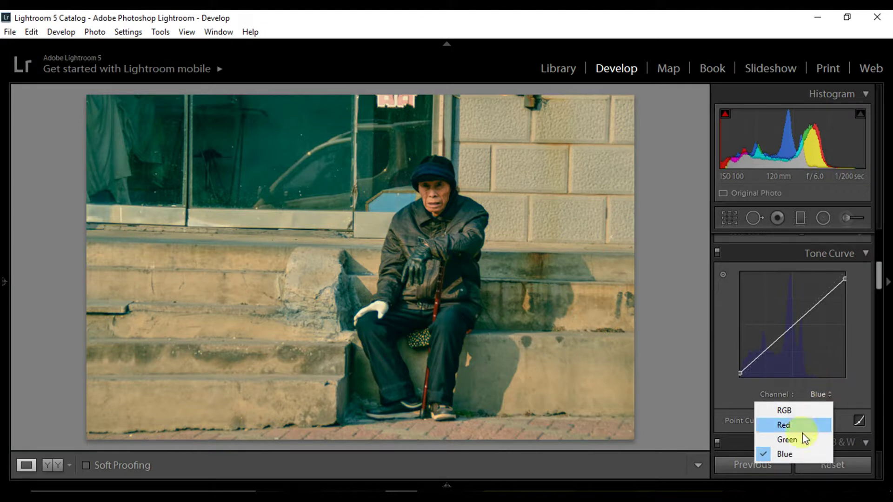
On the RGB curve, add points at 25% and 75%, lift blacks to 3.9% and lower whites to 98%
{"action": "left_click", "coordinate": [803, 412]}
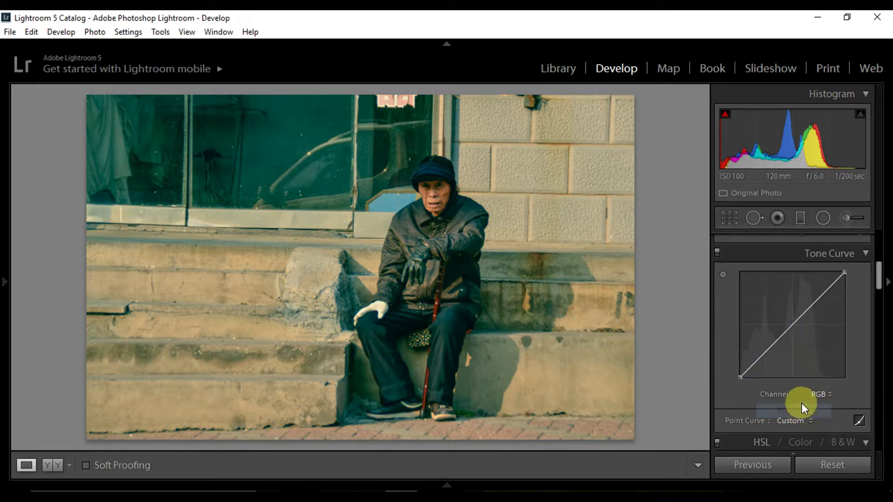
{"action": "left_click", "coordinate": [767, 351]}
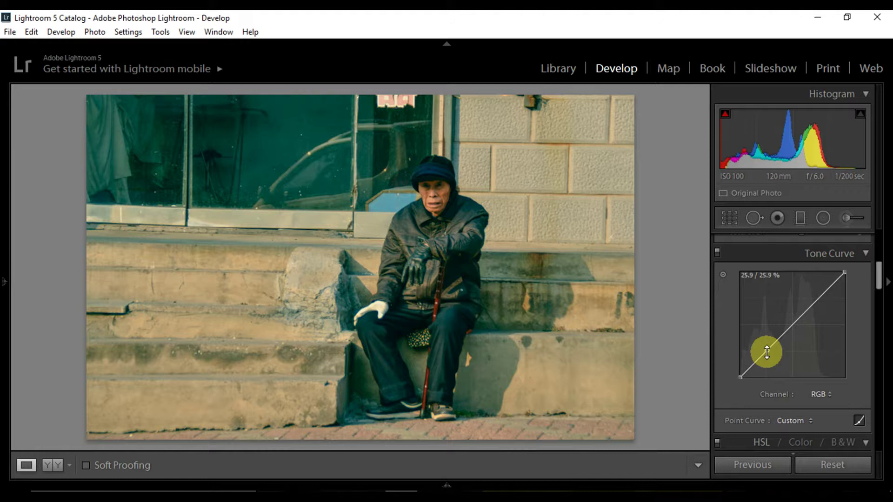
{"action": "left_click", "coordinate": [819, 299]}
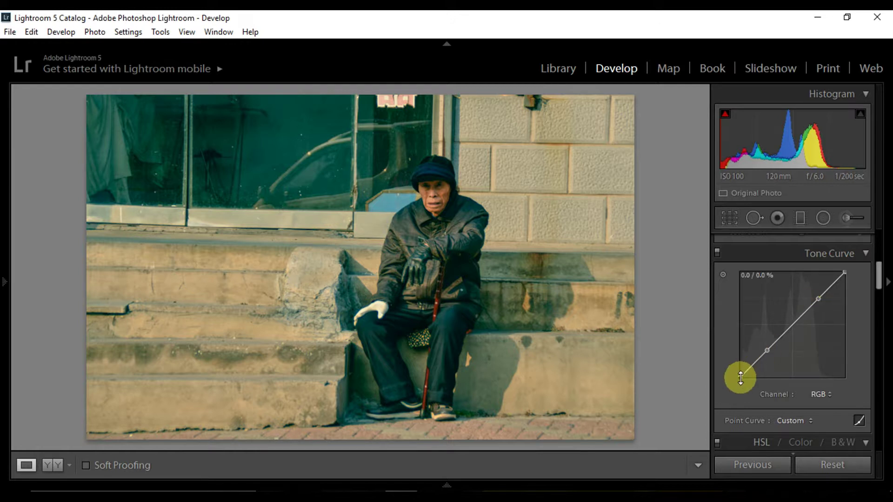
{"action": "left_click_drag", "start_coordinate": [740, 377], "coordinate": [741, 374]}
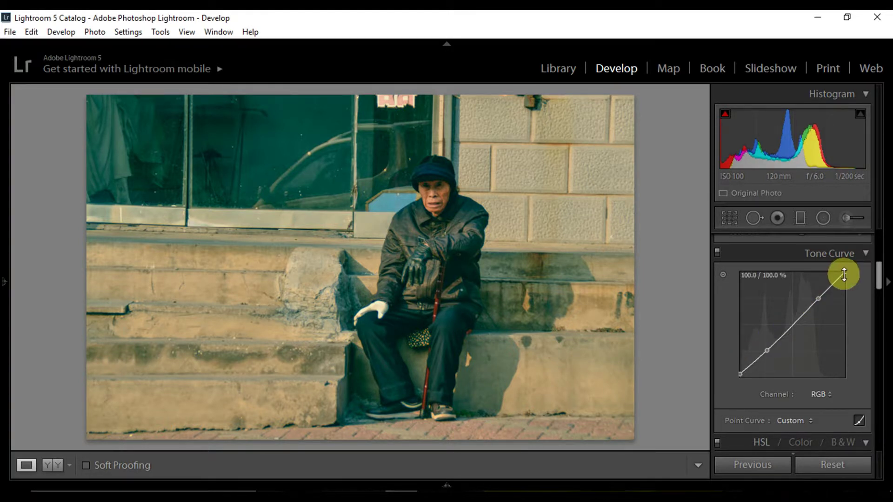
{"action": "left_click_drag", "start_coordinate": [844, 275], "coordinate": [845, 277]}
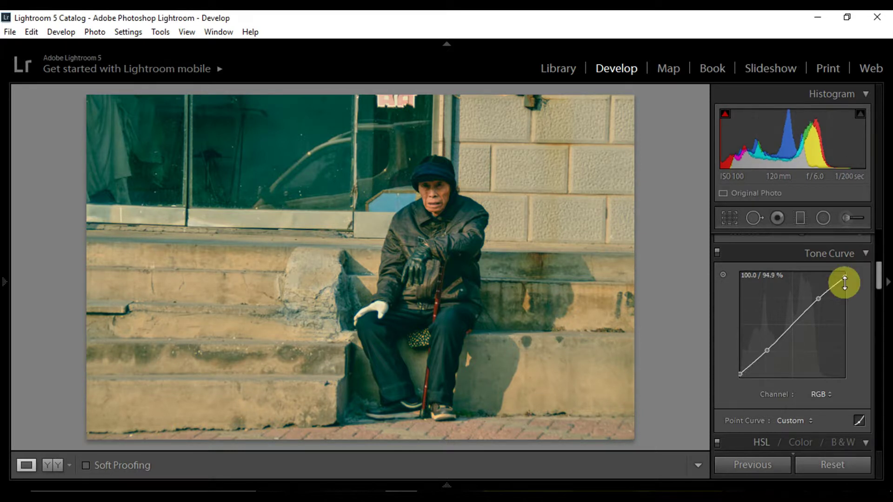
Raise the two RGB midtone points slightly, to about 27.8% and 76.1%
{"action": "left_click_drag", "start_coordinate": [819, 301], "coordinate": [818, 297]}
{"action": "left_click", "coordinate": [817, 296]}
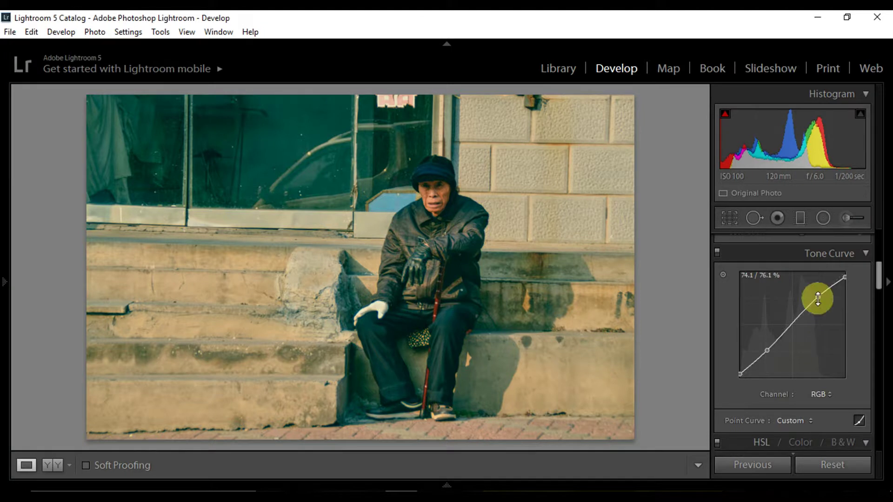
{"action": "left_click", "coordinate": [767, 350]}
{"action": "left_click_drag", "start_coordinate": [767, 350], "coordinate": [767, 349]}
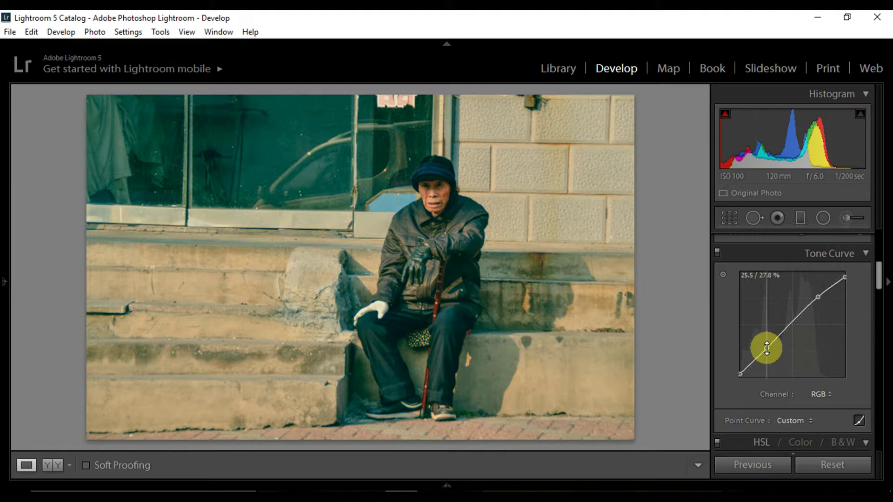
{"action": "left_click_drag", "start_coordinate": [767, 348], "coordinate": [766, 348]}
{"action": "left_click", "coordinate": [877, 286]}
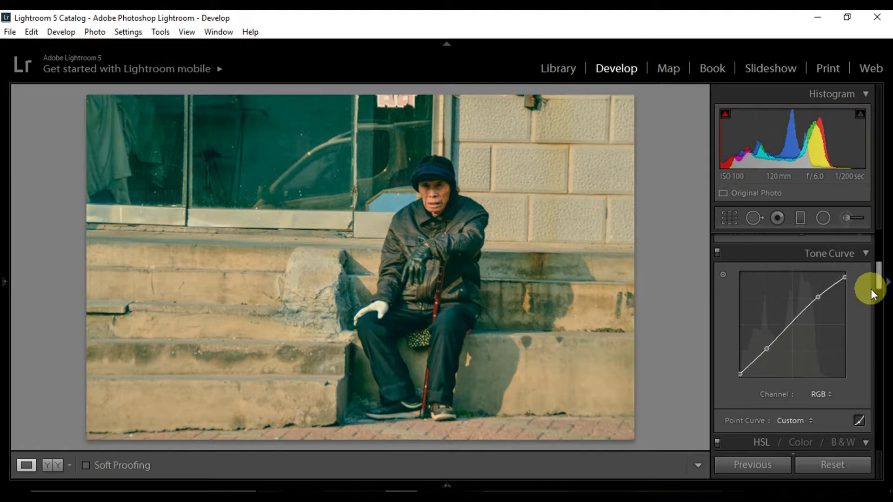
{"action": "left_click_drag", "start_coordinate": [878, 286], "coordinate": [877, 323]}
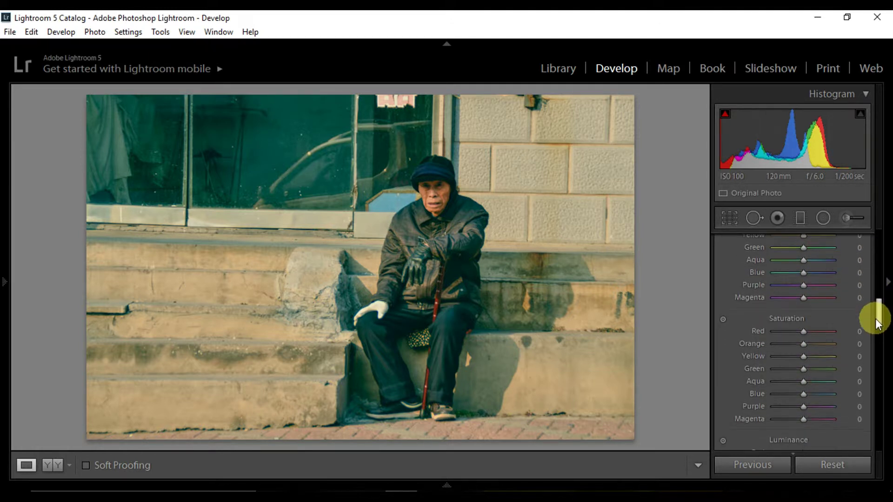
Lower the HSL Orange saturation to -5
{"action": "scroll", "coordinate": [876, 324], "scroll_direction": "down", "scroll_amount": 2}
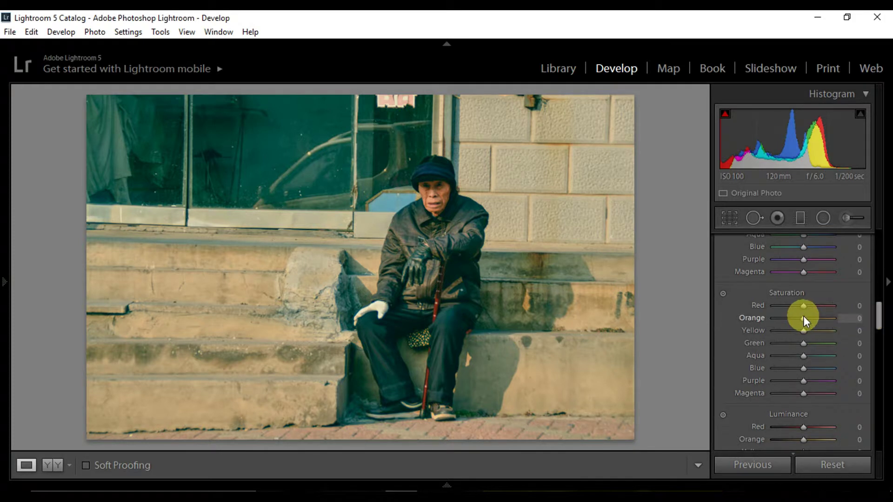
{"action": "left_click_drag", "start_coordinate": [803, 318], "coordinate": [802, 318]}
{"action": "left_click_drag", "start_coordinate": [879, 318], "coordinate": [879, 331]}
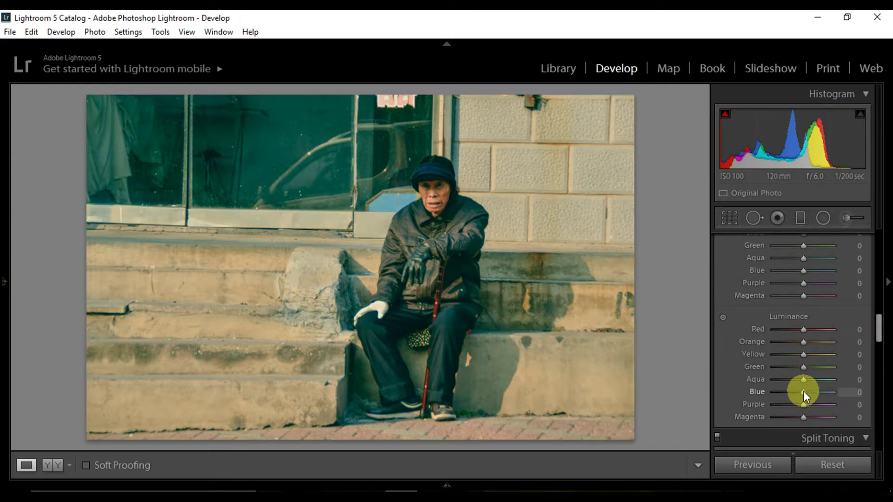
Set HSL Luminance Blue to -10, Yellow to -10 and Orange to +10
{"action": "key", "text": "Down"}
{"action": "key", "text": "Down"}
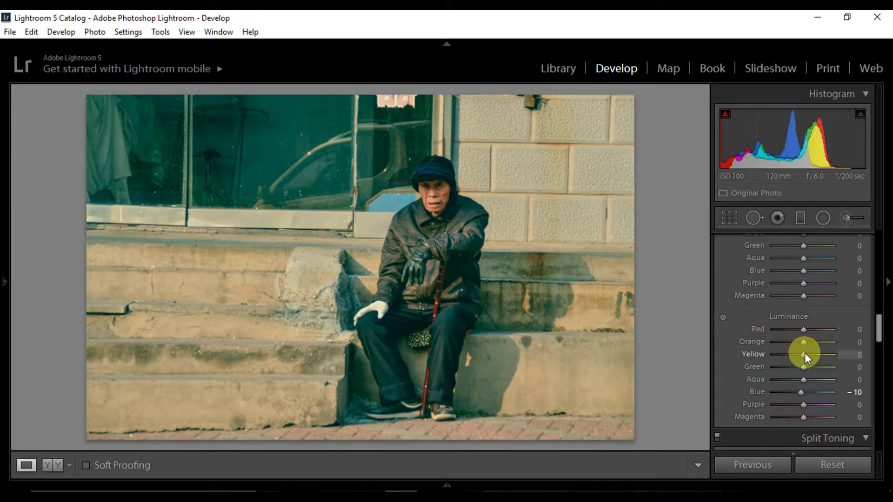
{"action": "key", "text": "Down"}
{"action": "key", "text": "Down"}
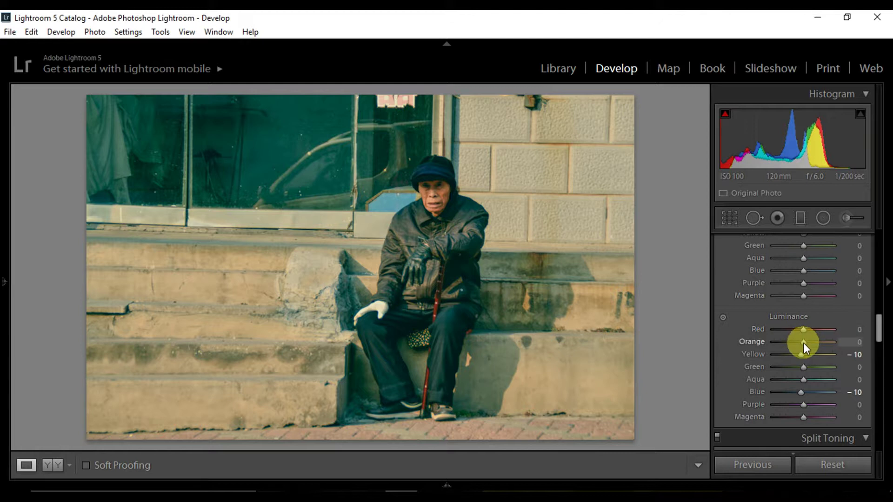
{"action": "key", "text": "Up"}
{"action": "key", "text": "Up"}
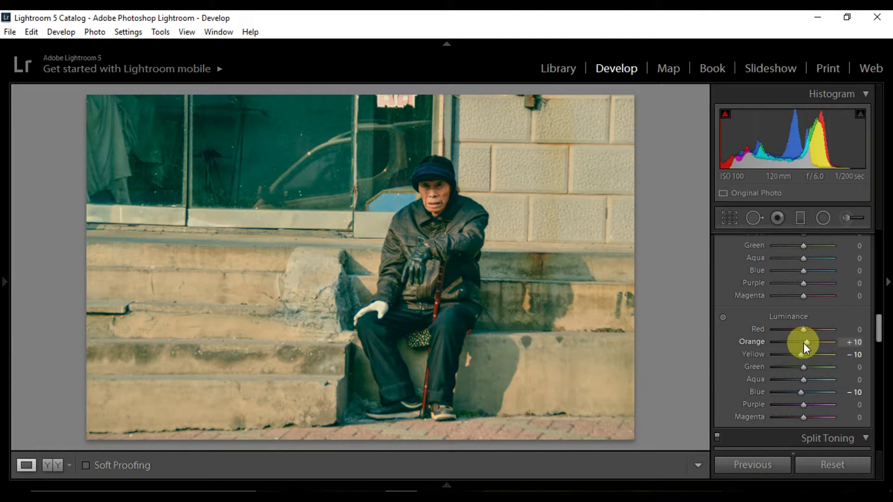
{"action": "key", "text": "Down"}
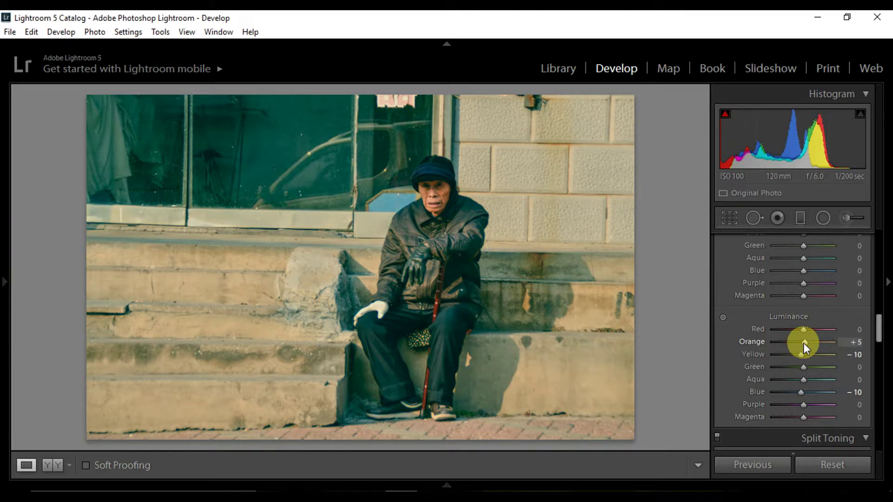
{"action": "key", "text": "Up"}
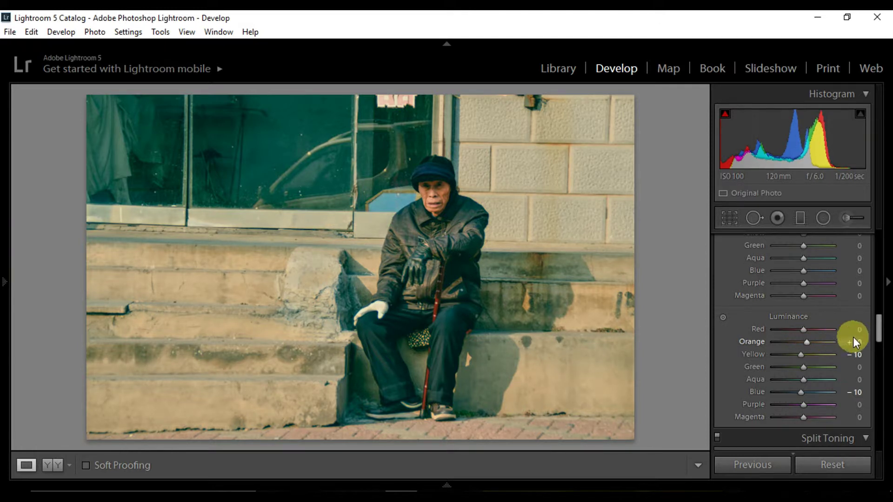
Compare the highlight tint presets, then tint split-toning highlights light blue at Hue 215, Saturation 12
{"action": "scroll", "coordinate": [878, 331], "scroll_direction": "down", "scroll_amount": 2}
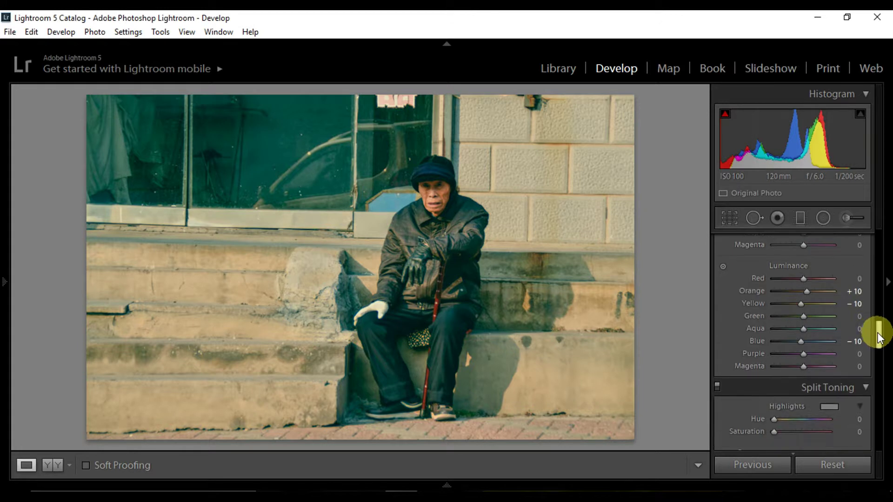
{"action": "scroll", "coordinate": [878, 330], "scroll_direction": "down", "scroll_amount": 2}
{"action": "scroll", "coordinate": [878, 330], "scroll_direction": "down", "scroll_amount": 1}
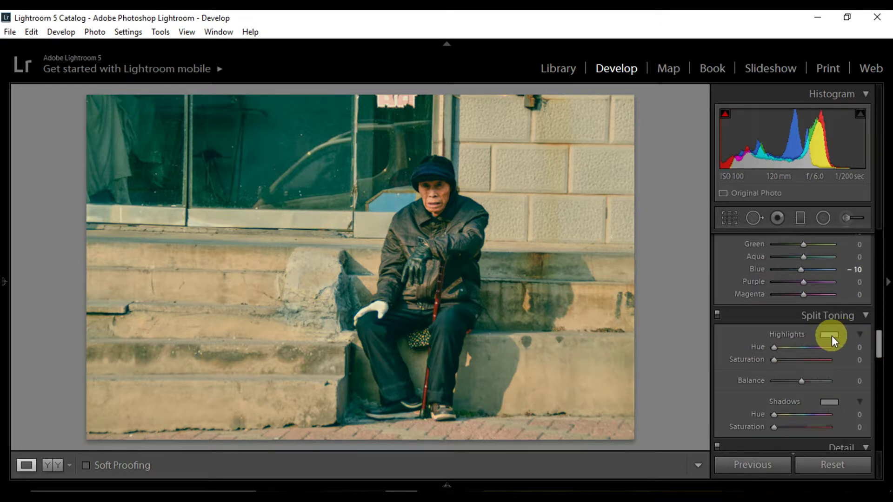
{"action": "left_click", "coordinate": [831, 336]}
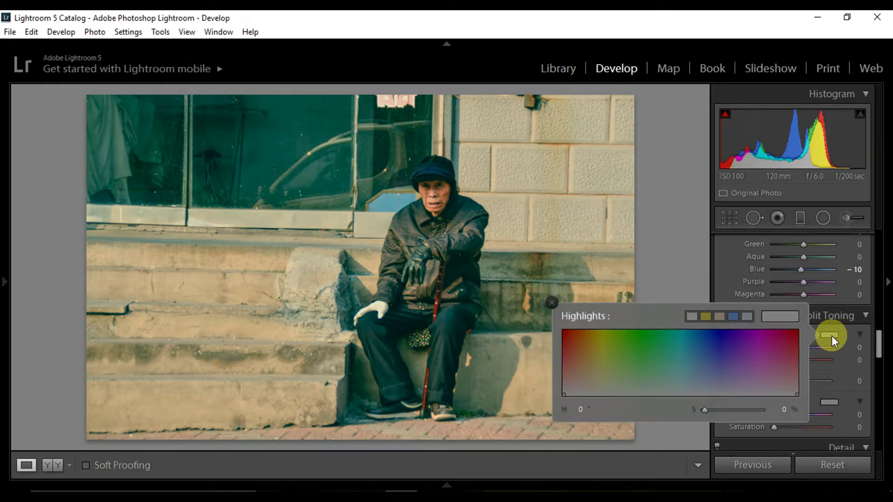
{"action": "left_click", "coordinate": [748, 316]}
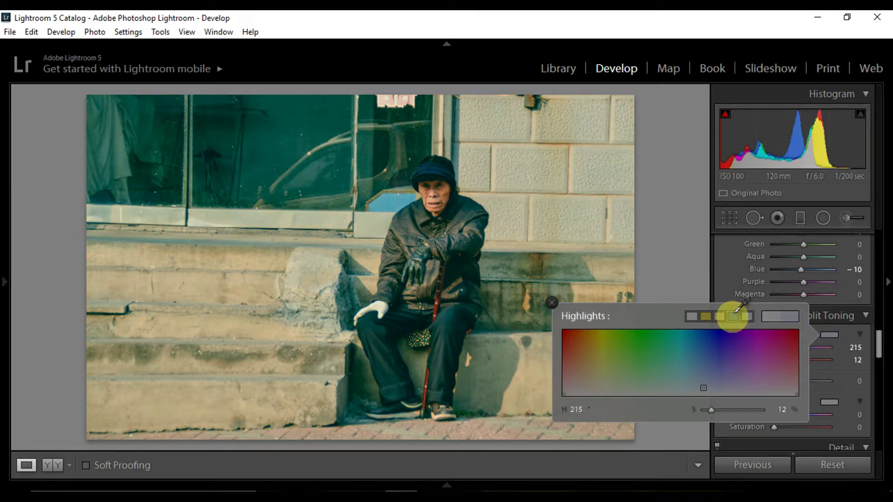
{"action": "left_click", "coordinate": [733, 317]}
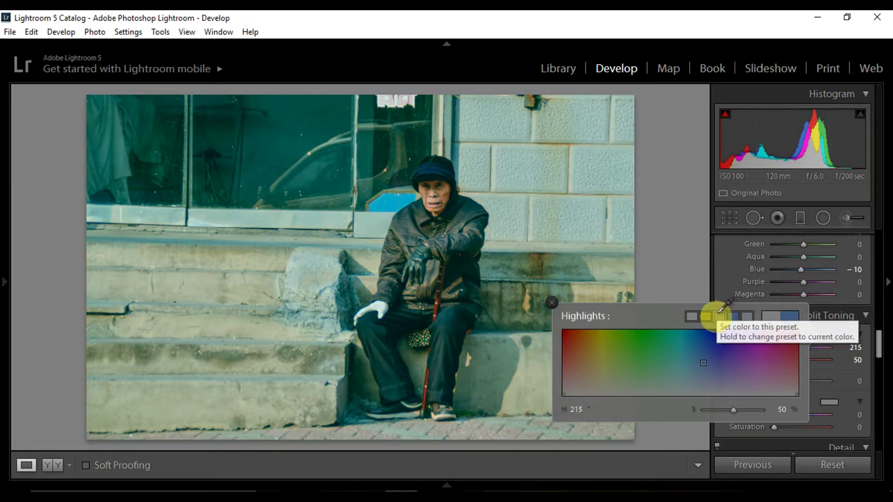
{"action": "left_click", "coordinate": [720, 315]}
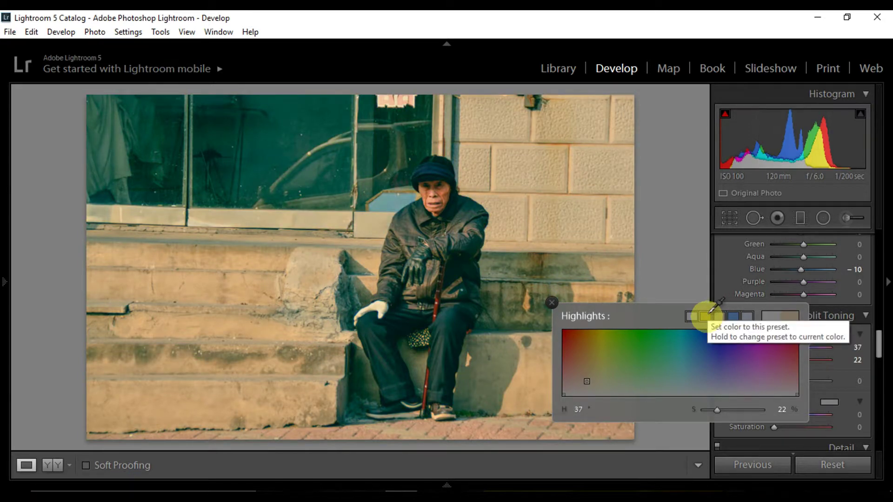
{"action": "left_click", "coordinate": [707, 317]}
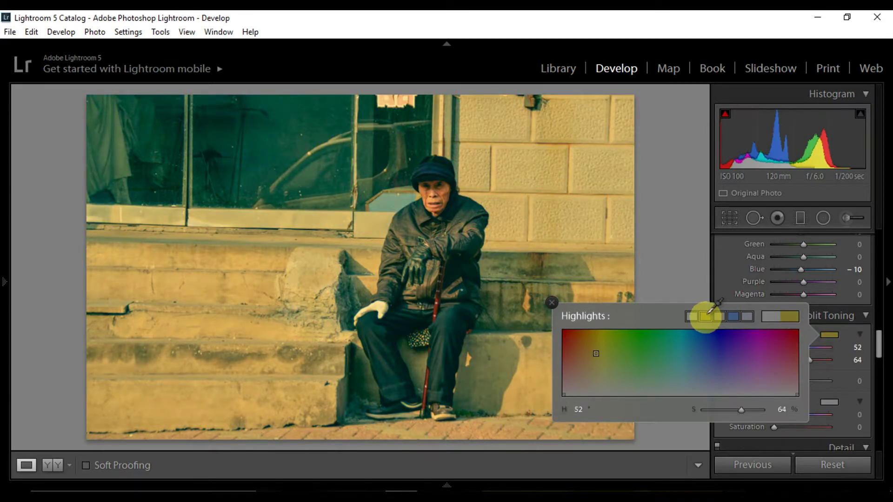
{"action": "left_click", "coordinate": [691, 316]}
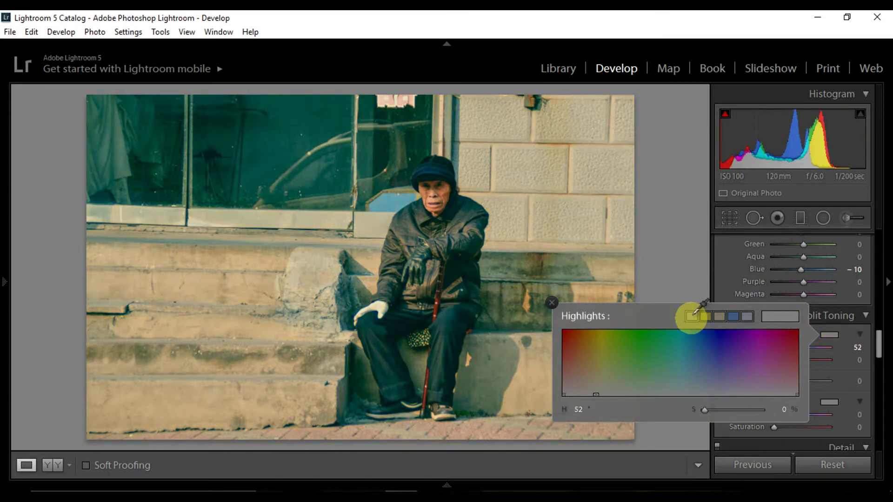
{"action": "left_click", "coordinate": [747, 316]}
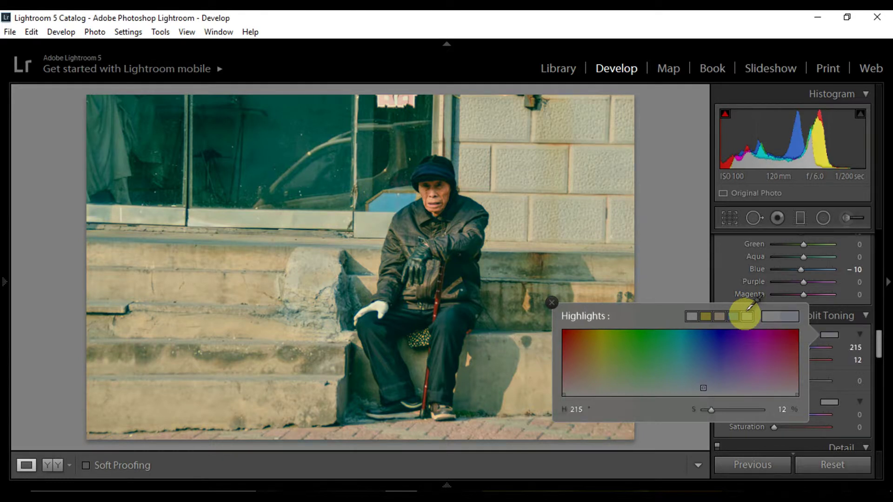
{"action": "left_click", "coordinate": [553, 302]}
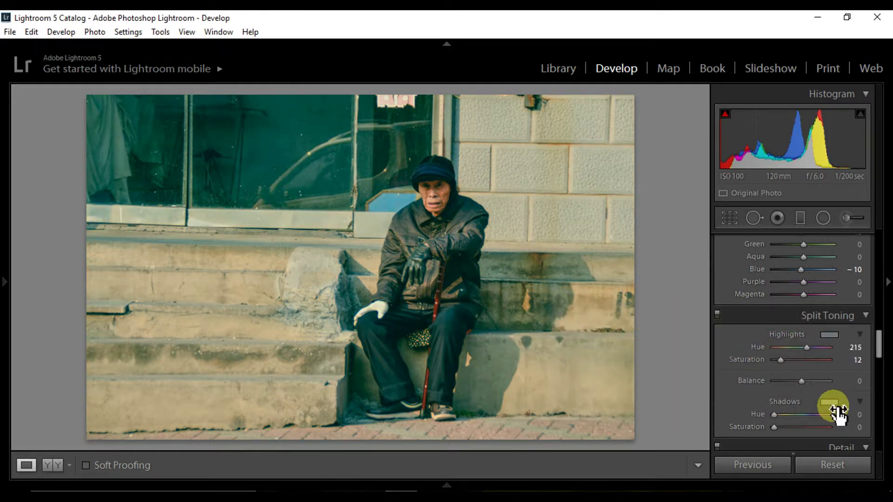
Tint the split-toning shadows blue at Hue 215, Saturation 12
{"action": "left_click", "coordinate": [833, 401]}
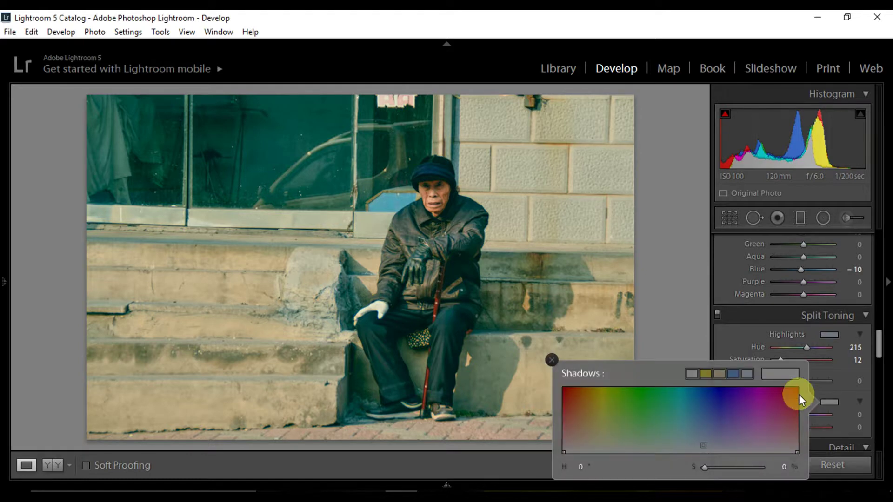
{"action": "left_click", "coordinate": [706, 374]}
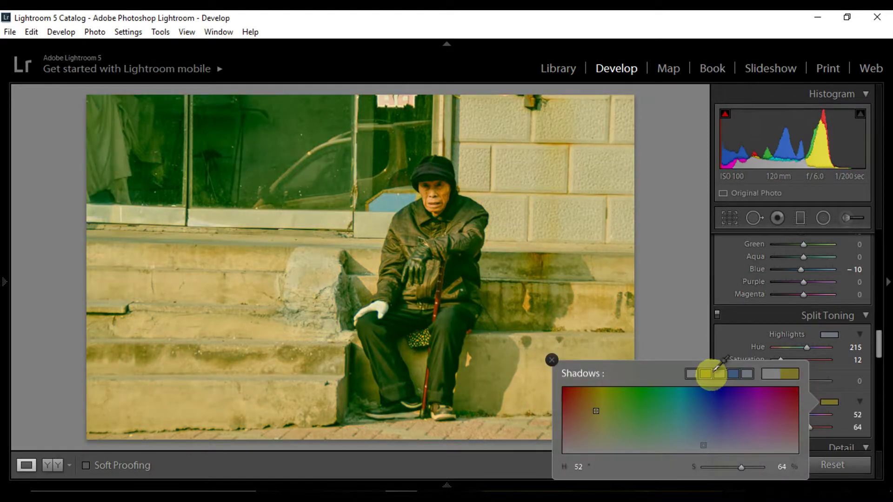
{"action": "left_click", "coordinate": [692, 373]}
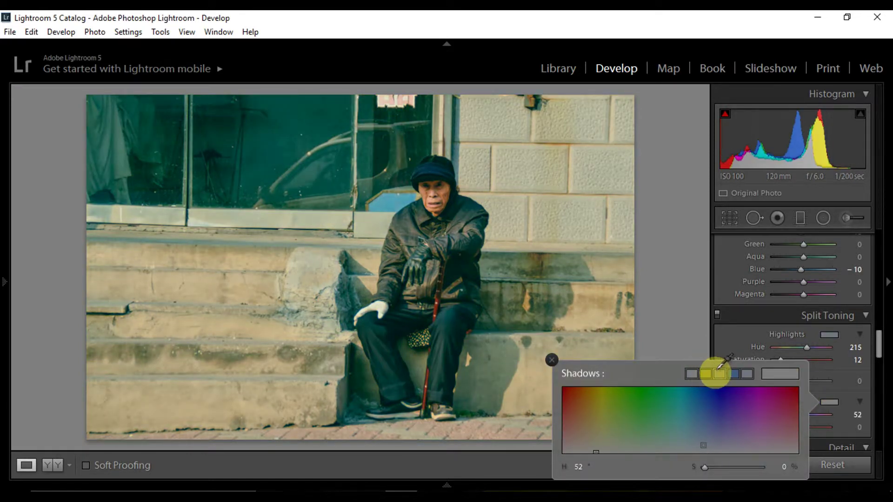
{"action": "left_click", "coordinate": [719, 373]}
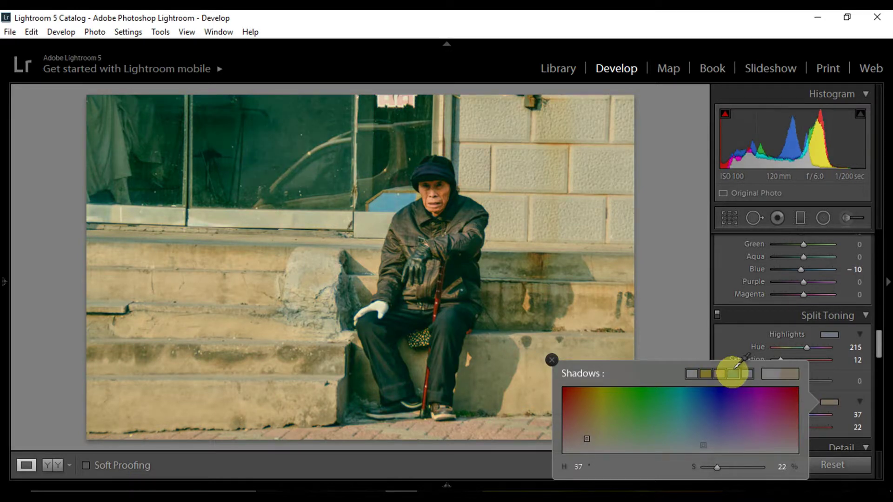
{"action": "left_click", "coordinate": [734, 373]}
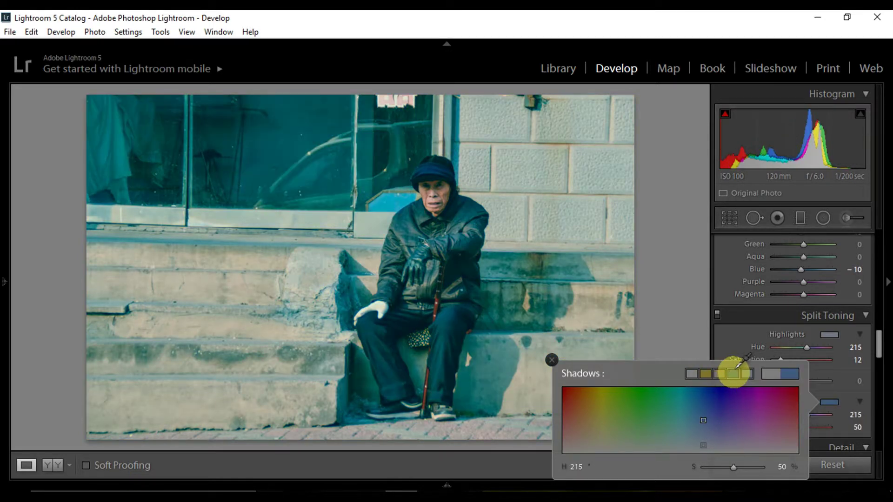
{"action": "left_click_drag", "start_coordinate": [746, 375], "coordinate": [749, 367]}
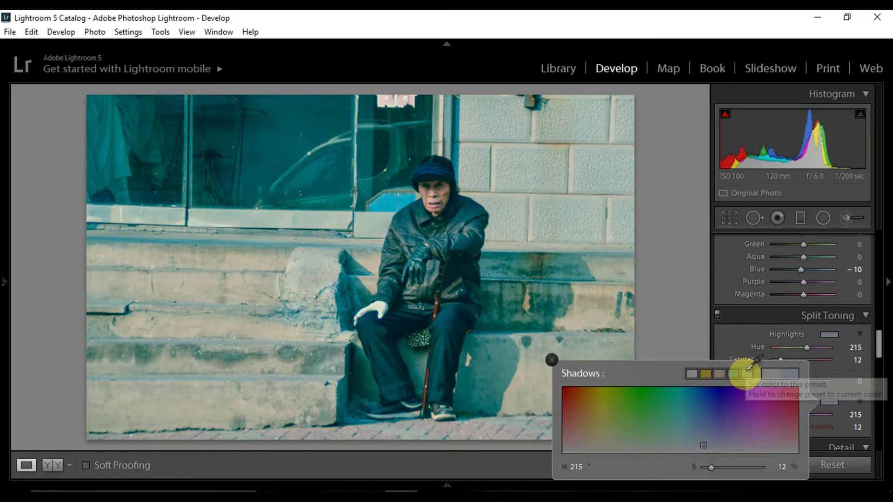
{"action": "left_click", "coordinate": [553, 362]}
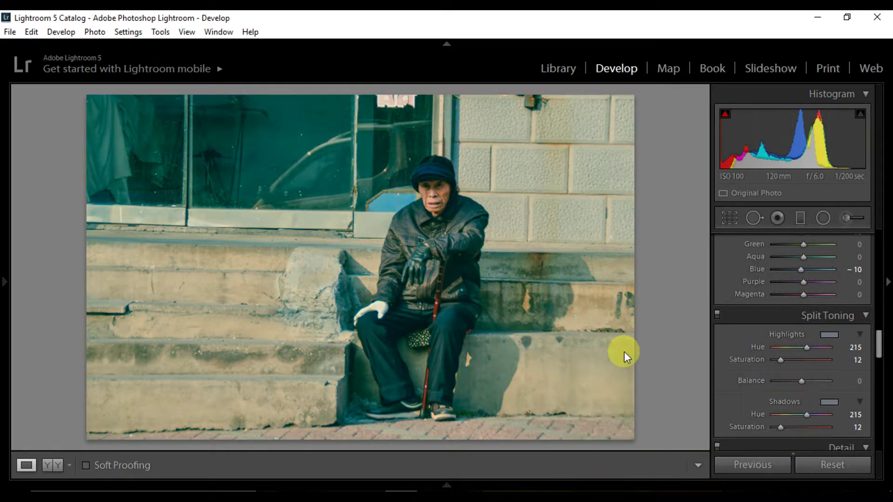
Set the split-toning Balance to −26
{"action": "left_click_drag", "start_coordinate": [802, 379], "coordinate": [798, 378]}
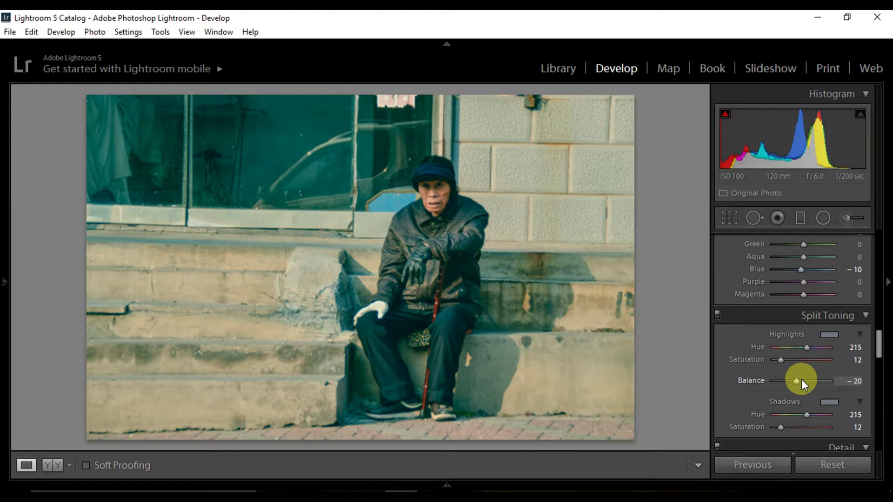
{"action": "scroll", "coordinate": [802, 378], "scroll_direction": "down", "scroll_amount": 4}
{"action": "scroll", "coordinate": [801, 379], "scroll_direction": "down", "scroll_amount": 4}
{"action": "scroll", "coordinate": [802, 378], "scroll_direction": "up", "scroll_amount": 2}
{"action": "scroll", "coordinate": [802, 379], "scroll_direction": "up", "scroll_amount": 6}
{"action": "scroll", "coordinate": [802, 378], "scroll_direction": "up", "scroll_amount": 8}
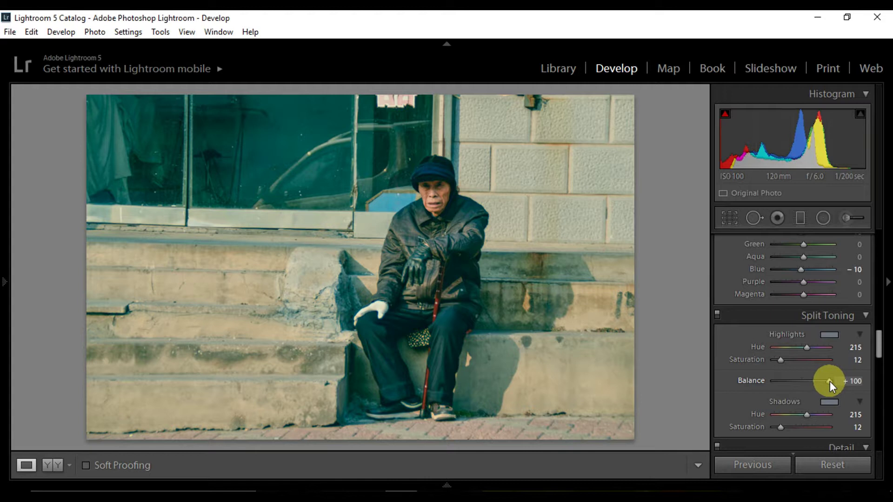
{"action": "left_click_drag", "start_coordinate": [830, 381], "coordinate": [795, 380]}
{"action": "left_click_drag", "start_coordinate": [879, 348], "coordinate": [881, 373]}
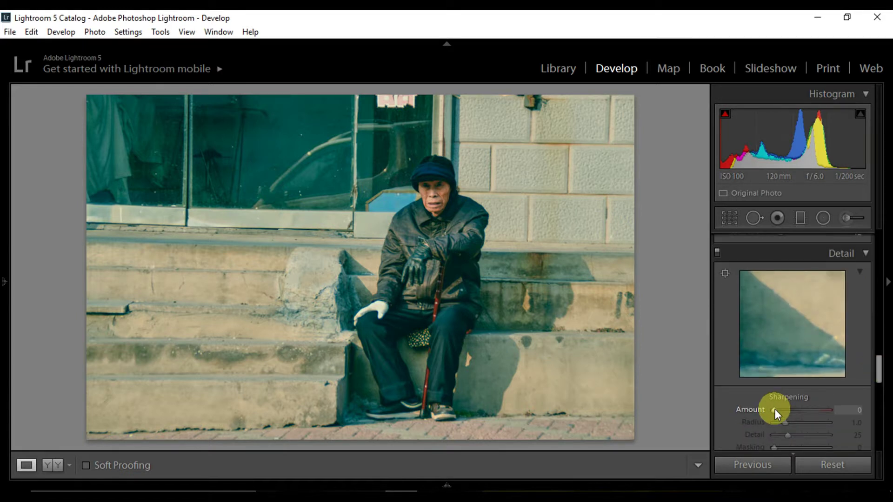
Sharpen at Amount 50 with Masking 20 and add Luminance noise reduction of 10
{"action": "left_click_drag", "start_coordinate": [774, 409], "coordinate": [776, 409]}
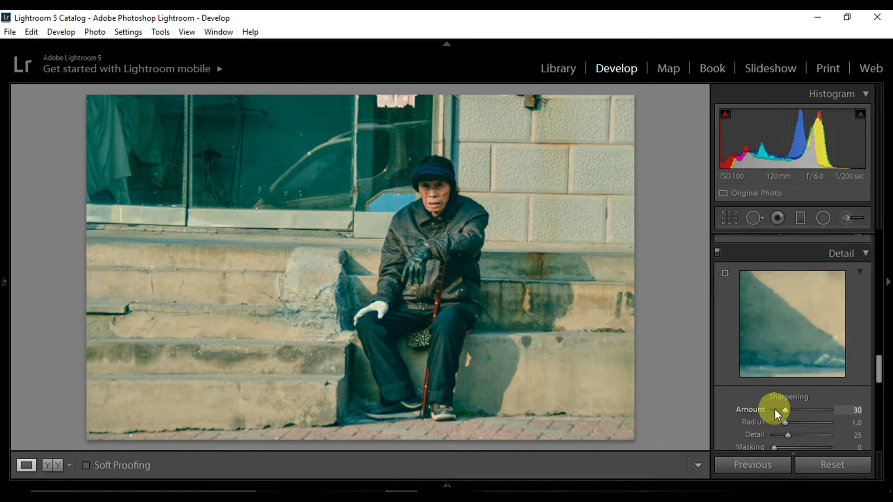
{"action": "scroll", "coordinate": [775, 409], "scroll_direction": "up", "scroll_amount": 1}
{"action": "scroll", "coordinate": [774, 409], "scroll_direction": "up", "scroll_amount": 1}
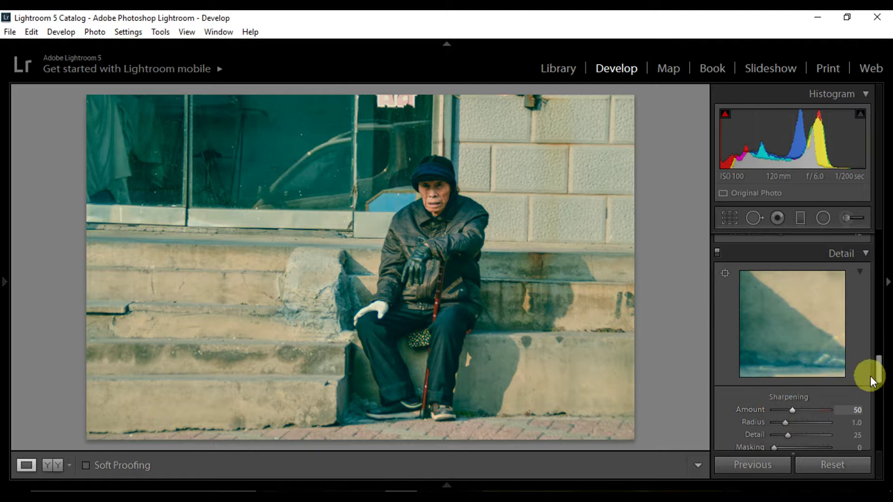
{"action": "scroll", "coordinate": [877, 372], "scroll_direction": "down", "scroll_amount": 2}
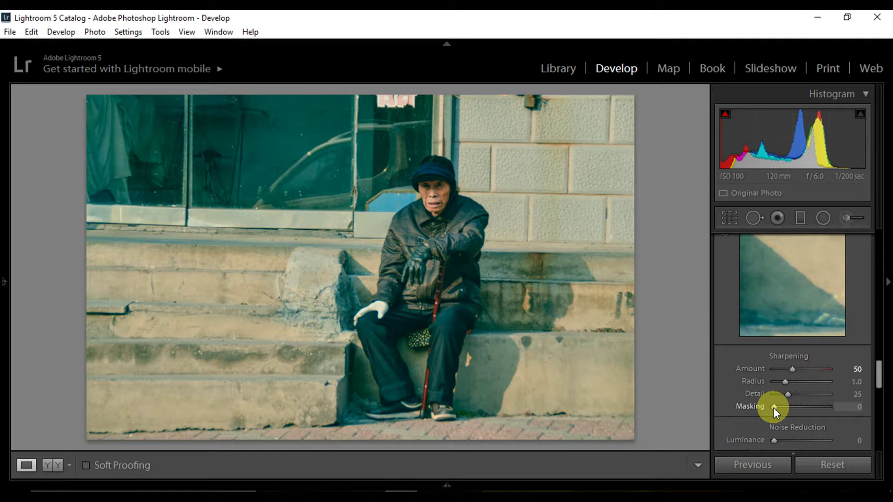
{"action": "key", "text": "Up"}
{"action": "key", "text": "Up"}
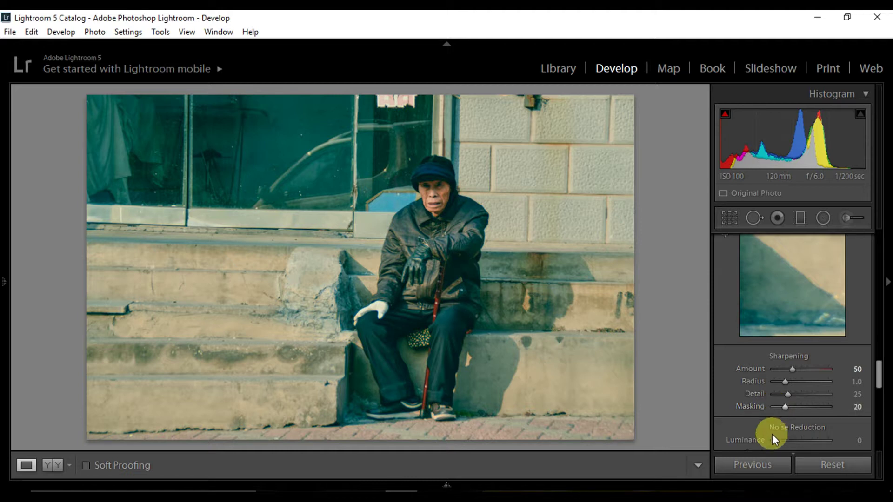
{"action": "key", "text": "Up"}
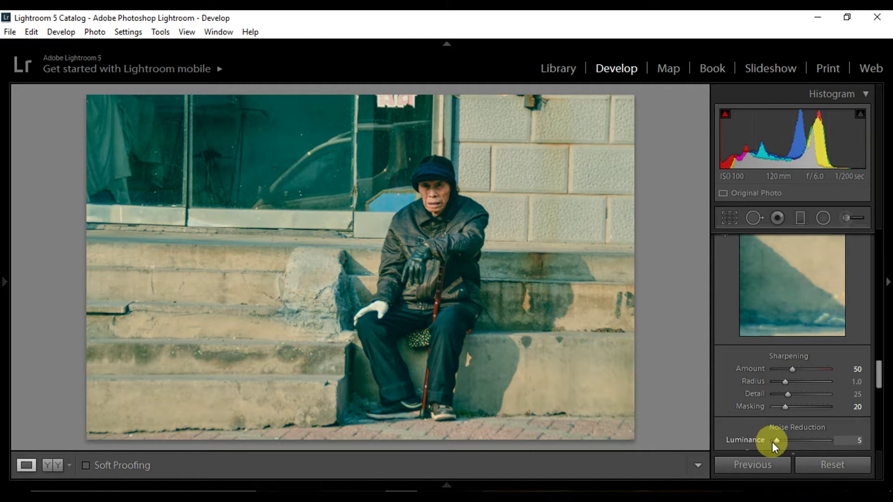
{"action": "key", "text": "Up"}
{"action": "left_click_drag", "start_coordinate": [878, 384], "coordinate": [876, 241]}
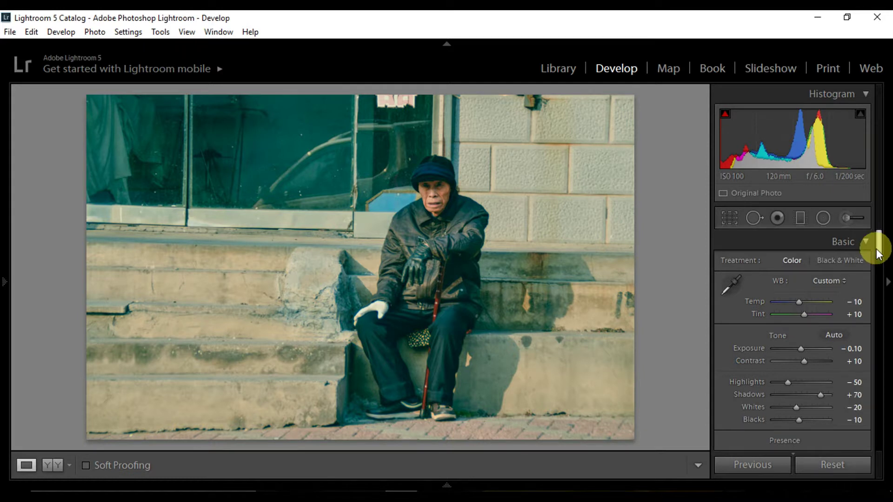
Set HSL saturation to Yellow +5, Aqua −5 and Purple +5
{"action": "left_click_drag", "start_coordinate": [877, 245], "coordinate": [877, 321]}
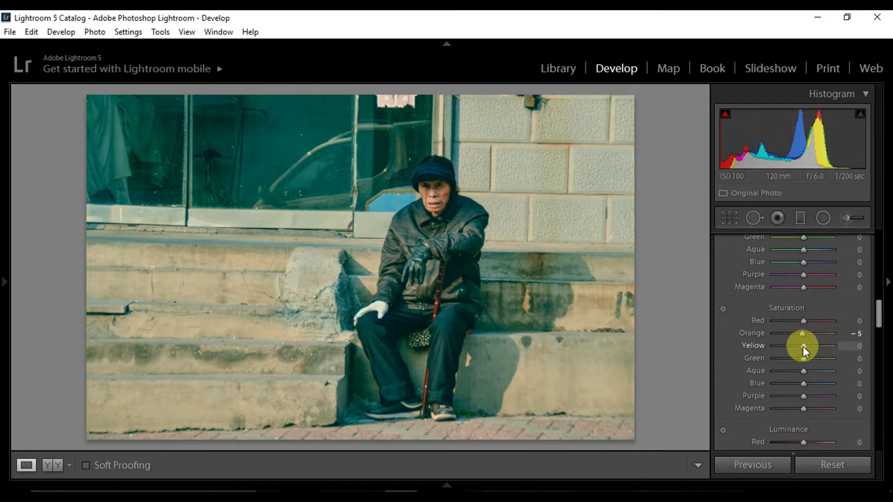
{"action": "key", "text": "Up"}
{"action": "key", "text": "shift+Up"}
{"action": "key", "text": "shift+Up"}
{"action": "key", "text": "shift+Up"}
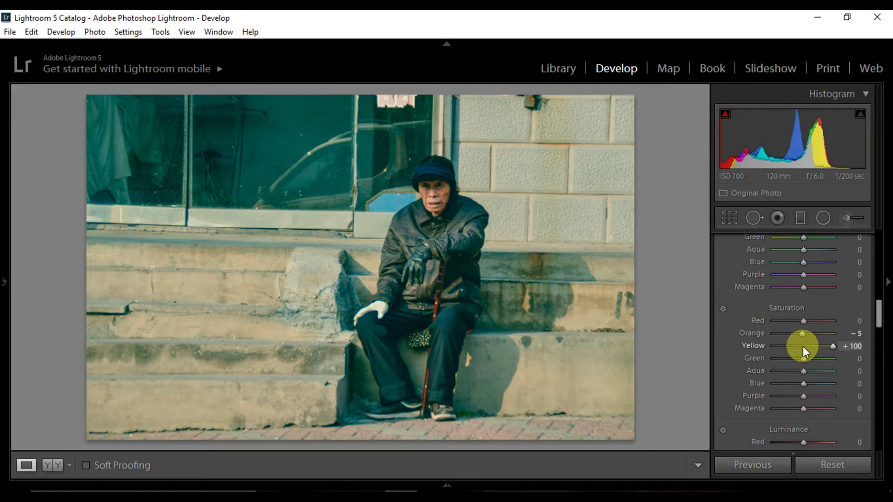
{"action": "key", "text": "shift+Down"}
{"action": "key", "text": "shift+Down"}
{"action": "key", "text": "shift+Down"}
{"action": "key", "text": "shift+Down"}
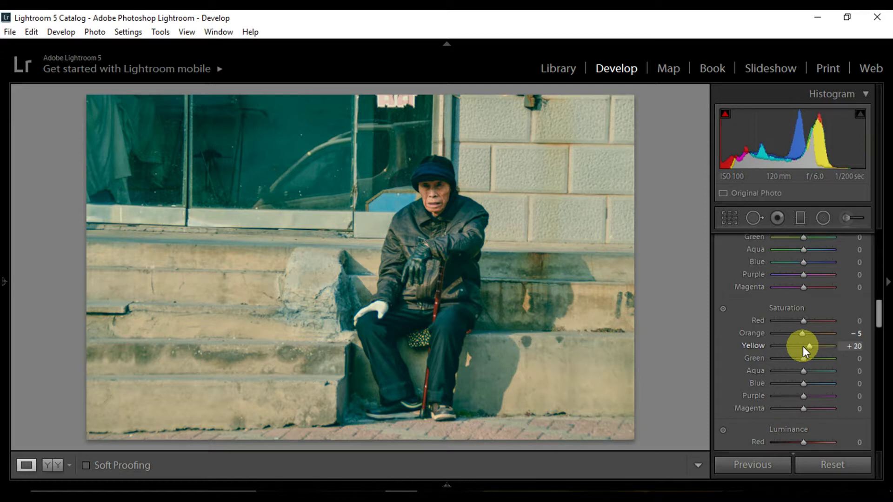
{"action": "key", "text": "shift+Down"}
{"action": "key", "text": "Down"}
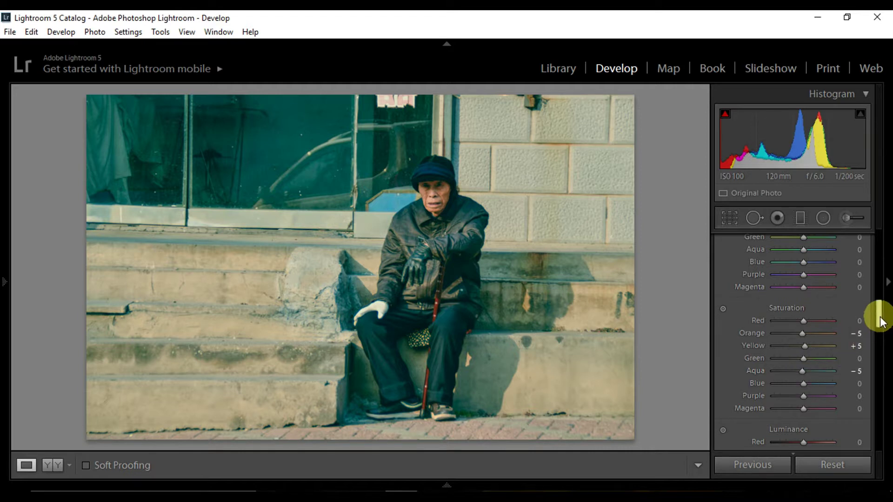
{"action": "scroll", "coordinate": [879, 320], "scroll_direction": "down", "scroll_amount": 1}
{"action": "scroll", "coordinate": [877, 319], "scroll_direction": "down", "scroll_amount": 1}
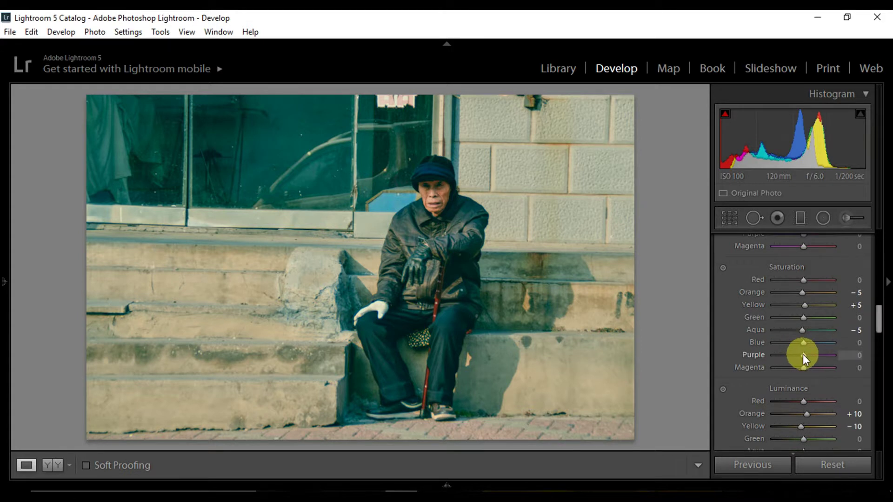
{"action": "left_click_drag", "start_coordinate": [803, 358], "coordinate": [805, 363]}
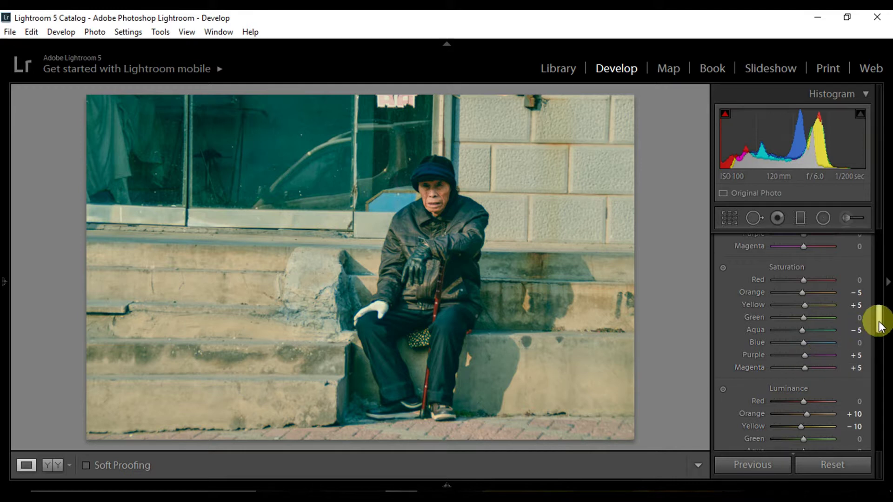
Raise HSL Magenta saturation to +5 and bring Post-Crop Vignetting into view
{"action": "left_click_drag", "start_coordinate": [879, 325], "coordinate": [877, 361]}
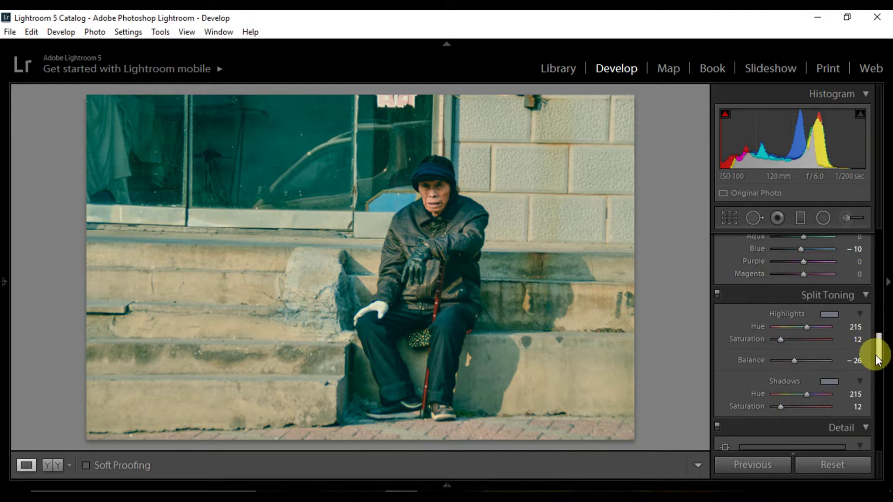
{"action": "scroll", "coordinate": [877, 360], "scroll_direction": "down", "scroll_amount": 2}
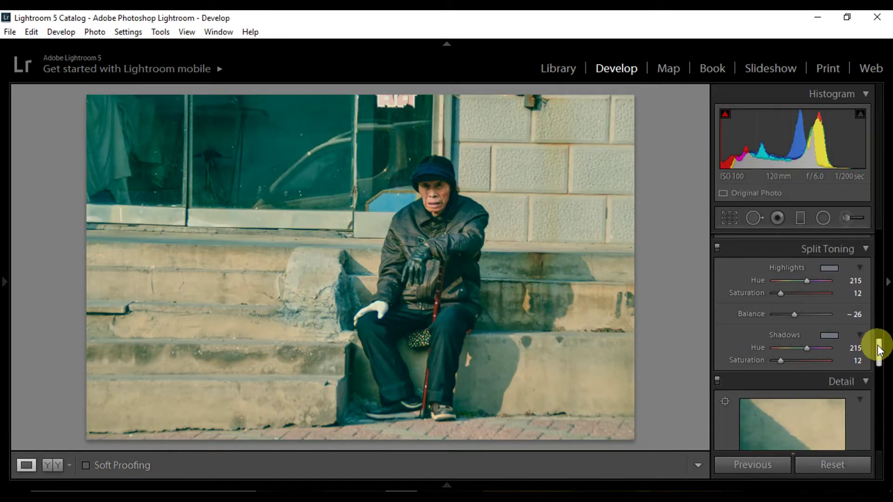
{"action": "left_click_drag", "start_coordinate": [878, 350], "coordinate": [879, 427]}
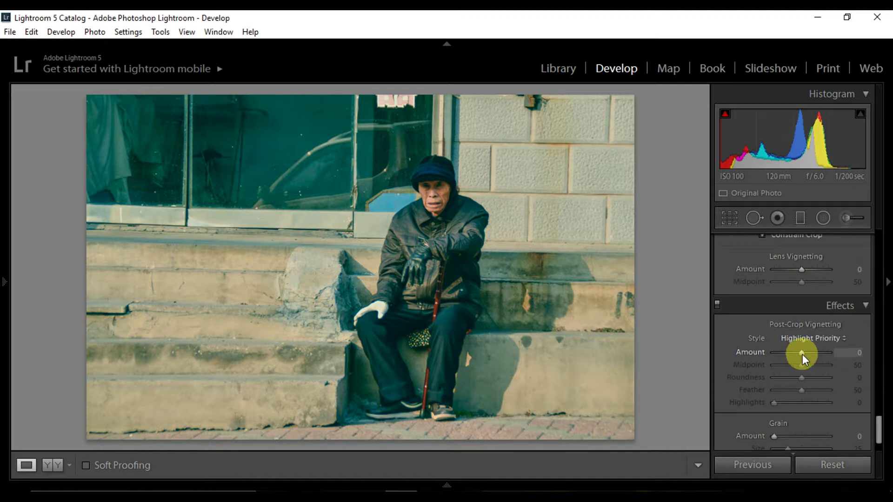
Apply a post-crop vignette at Amount −15 with Midpoint 20
{"action": "left_click_drag", "start_coordinate": [803, 354], "coordinate": [801, 354]}
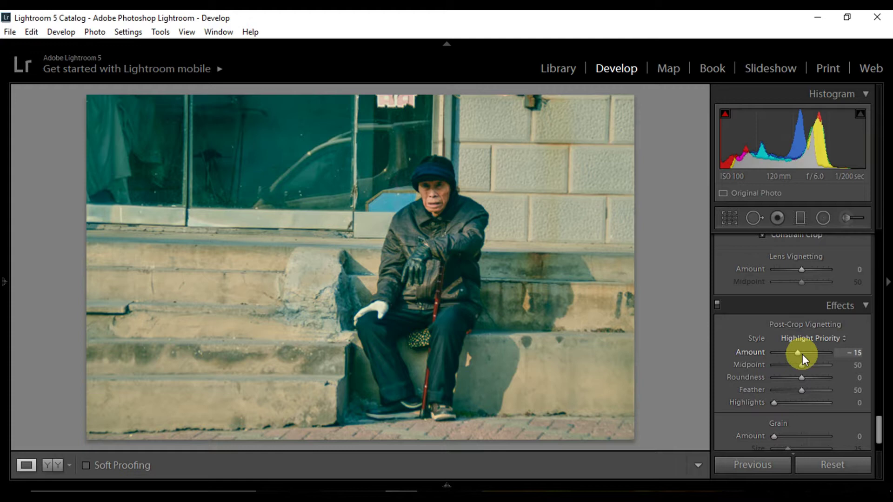
{"action": "left_click_drag", "start_coordinate": [802, 354], "coordinate": [802, 354]}
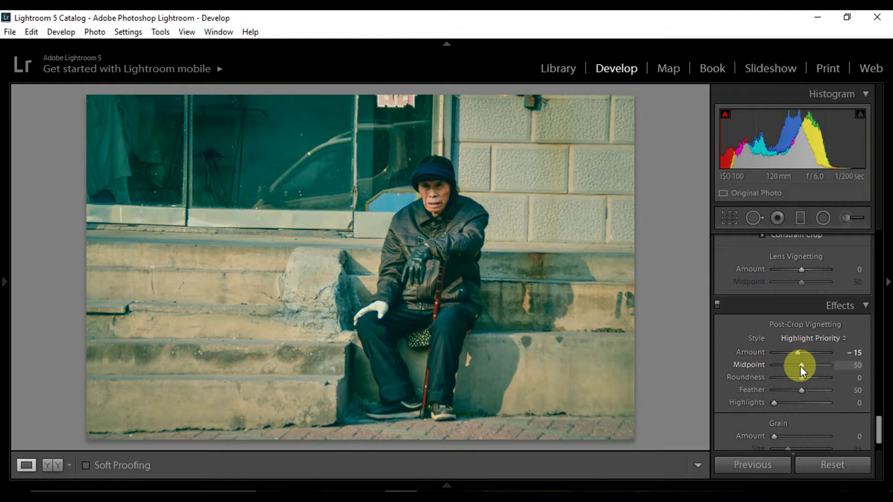
{"action": "key", "text": "Down"}
{"action": "key", "text": "Down"}
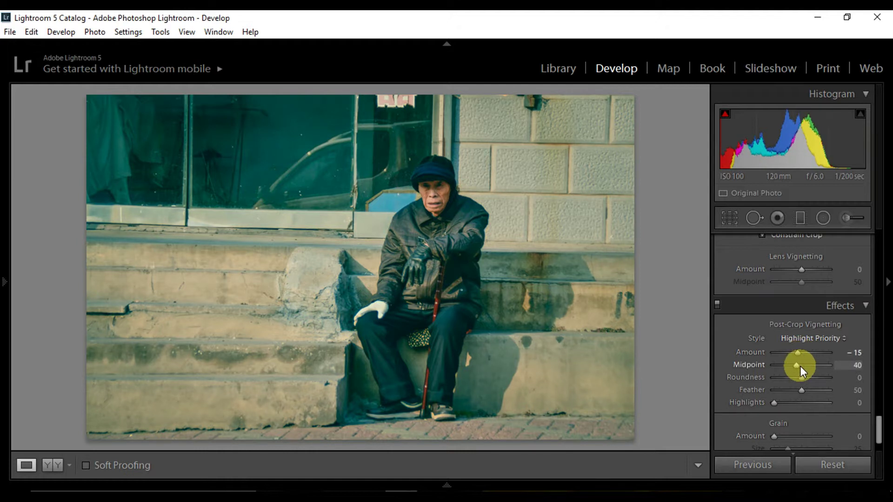
{"action": "key", "text": "Down"}
{"action": "key", "text": "Down"}
{"action": "key", "text": "Down"}
{"action": "key", "text": "Down"}
{"action": "key", "text": "Down"}
{"action": "key", "text": "Down"}
{"action": "key", "text": "Down"}
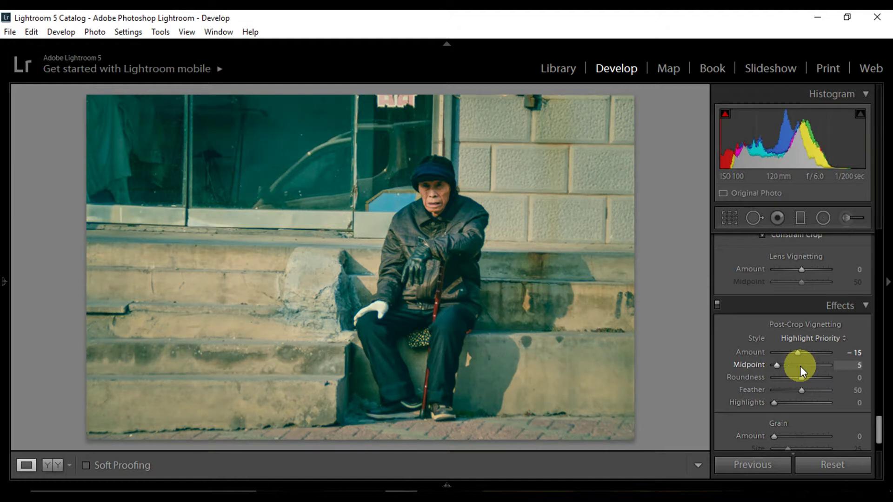
{"action": "key", "text": "Down"}
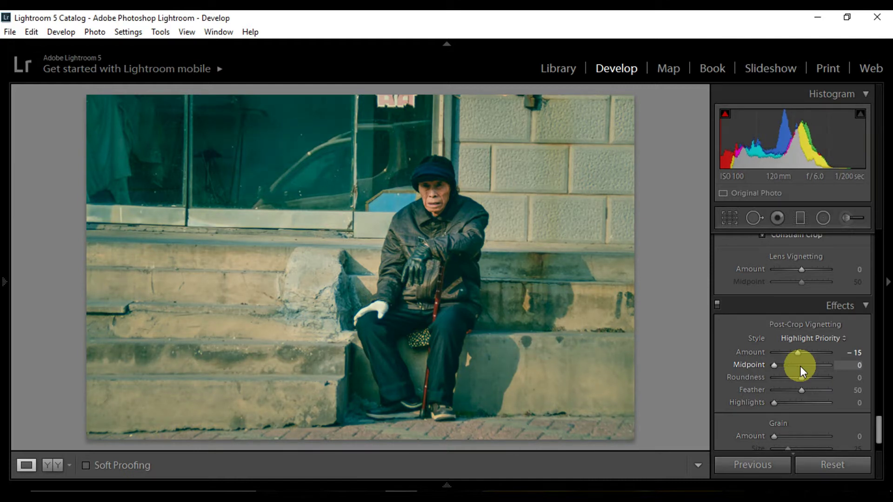
{"action": "key", "text": "Up"}
{"action": "key", "text": "Up"}
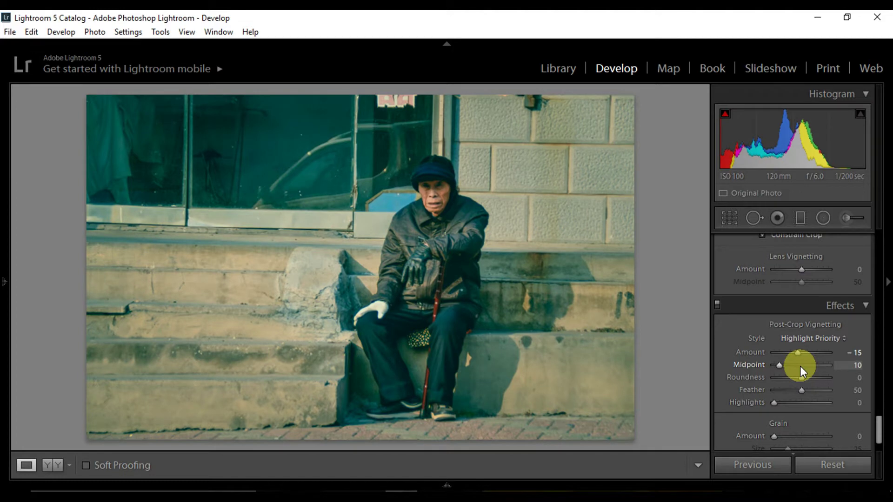
{"action": "key", "text": "Up"}
{"action": "key", "text": "Up"}
{"action": "key", "text": "Up"}
{"action": "key", "text": "Up"}
{"action": "key", "text": "Up"}
{"action": "key", "text": "Up"}
{"action": "key", "text": "Up"}
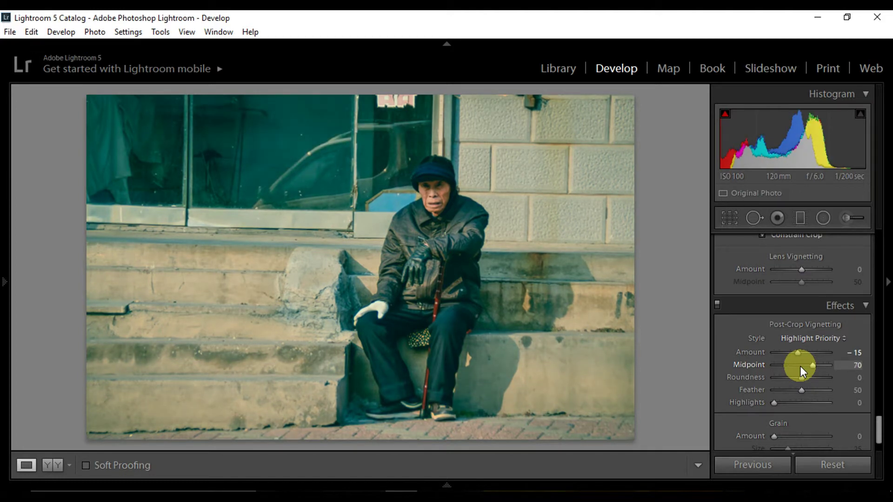
{"action": "key", "text": "Down"}
{"action": "key", "text": "Down"}
{"action": "key", "text": "Down"}
{"action": "key", "text": "Down"}
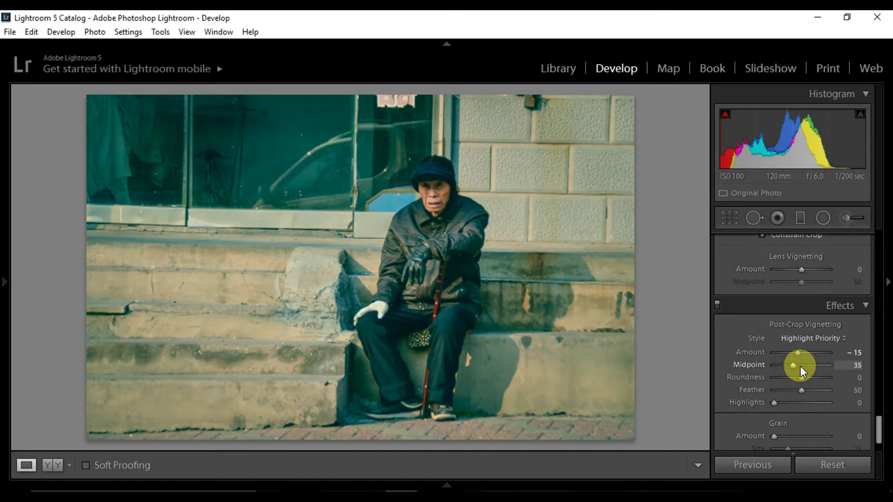
{"action": "key", "text": "Down"}
{"action": "key", "text": "Down"}
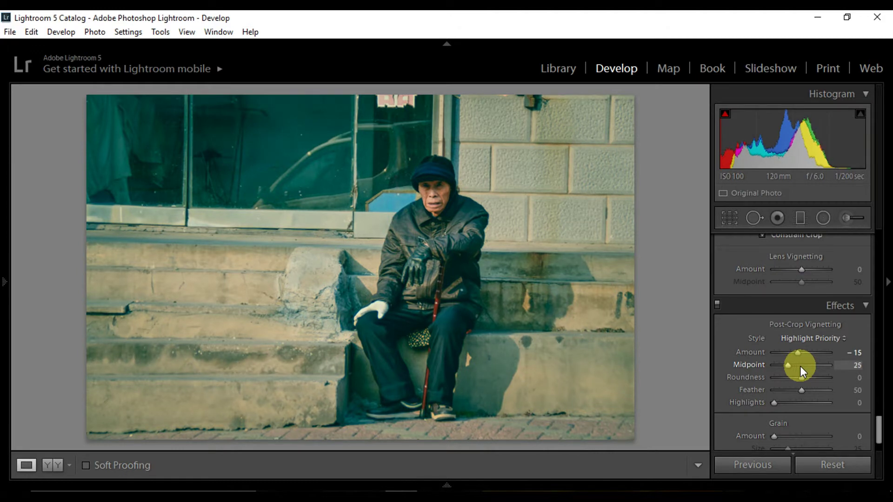
{"action": "key", "text": "Down"}
{"action": "key", "text": "Down"}
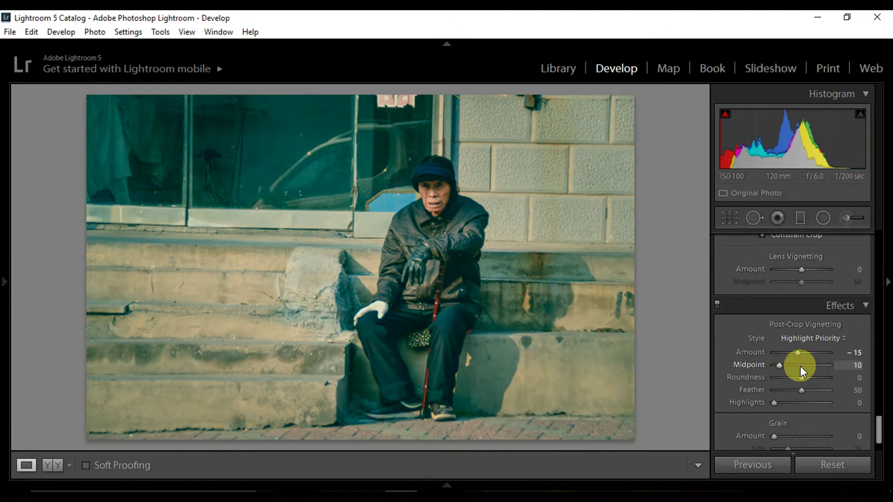
{"action": "key", "text": "Down"}
{"action": "key", "text": "Down"}
{"action": "key", "text": "Down"}
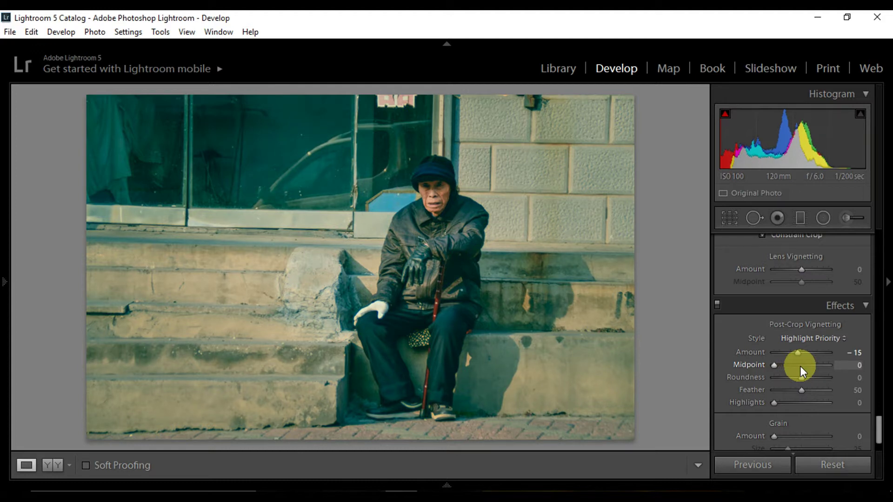
{"action": "key", "text": "Up"}
{"action": "key", "text": "Up"}
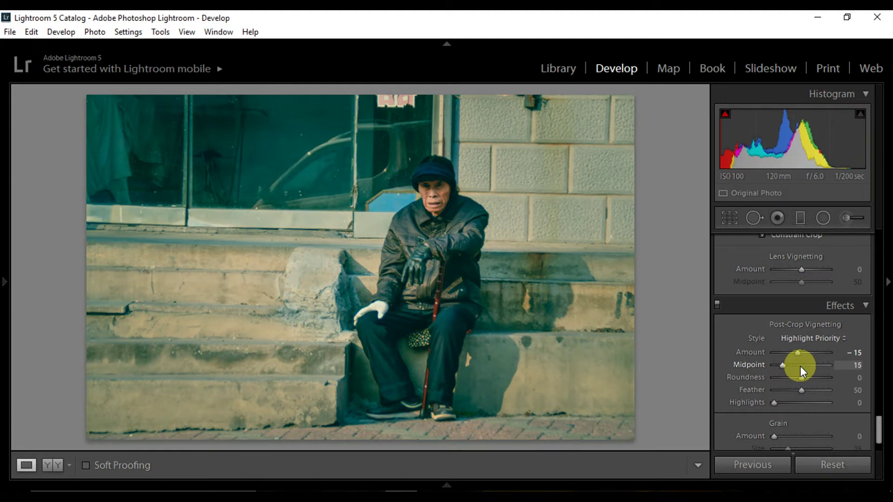
{"action": "key", "text": "Up"}
{"action": "key", "text": "Up"}
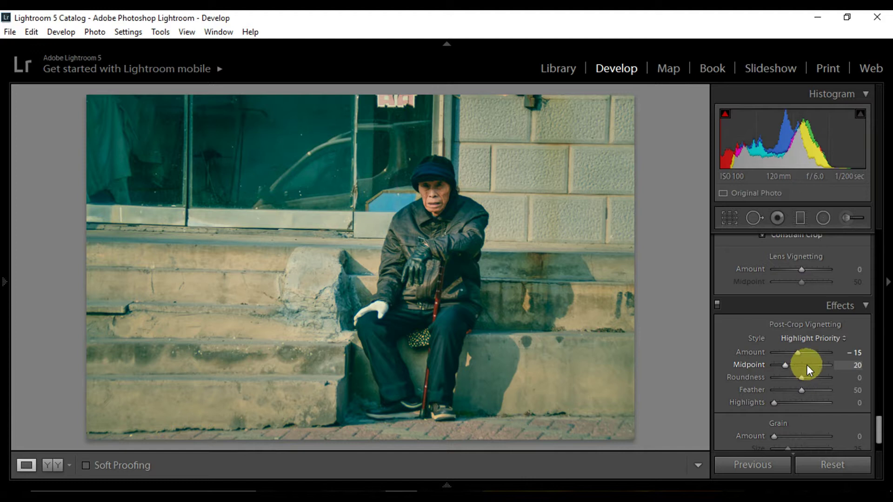
{"action": "left_click_drag", "start_coordinate": [880, 426], "coordinate": [879, 304]}
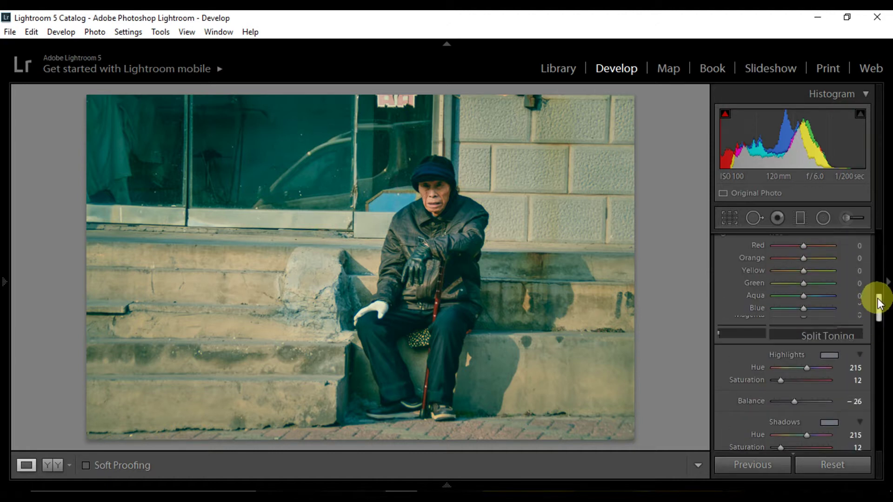
Activate the Adjustment Brush, set to Clarity 50 and Sharpness 50
{"action": "left_click_drag", "start_coordinate": [879, 305], "coordinate": [879, 239]}
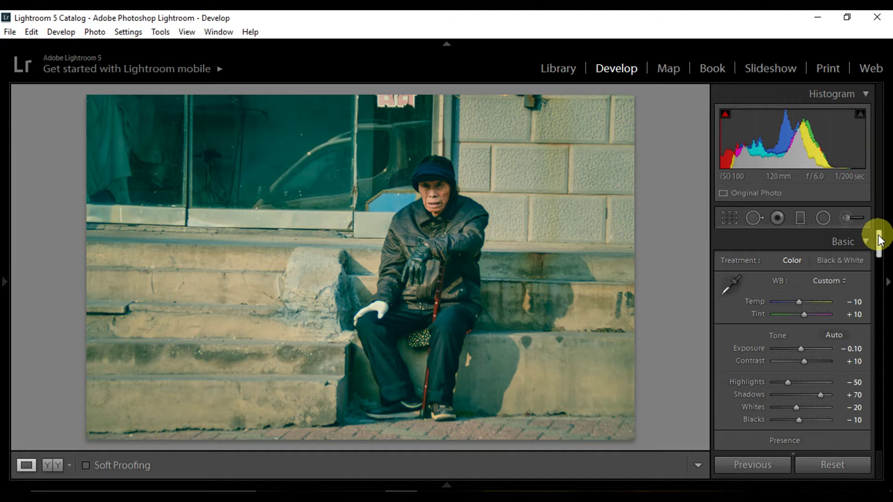
{"action": "left_click", "coordinate": [849, 219]}
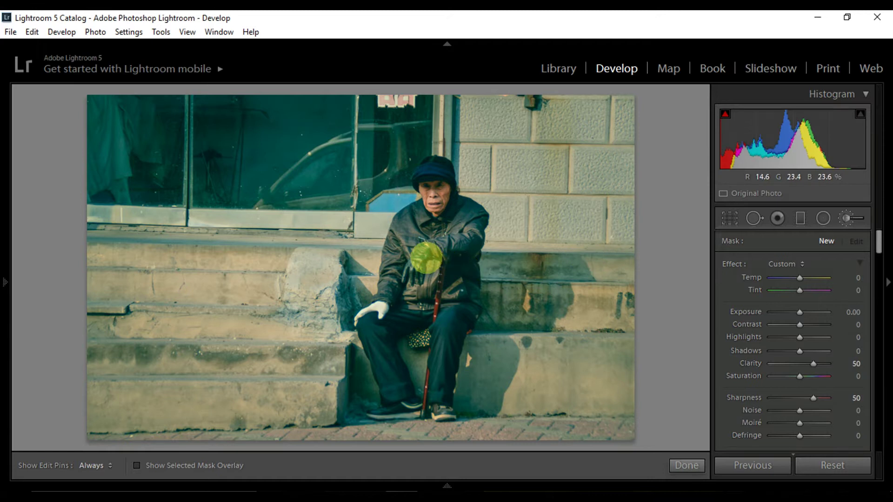
Brush clarity and sharpening onto the gloved hand, easing both sliders toward 40
{"action": "key", "text": "h"}
{"action": "left_click", "coordinate": [426, 258]}
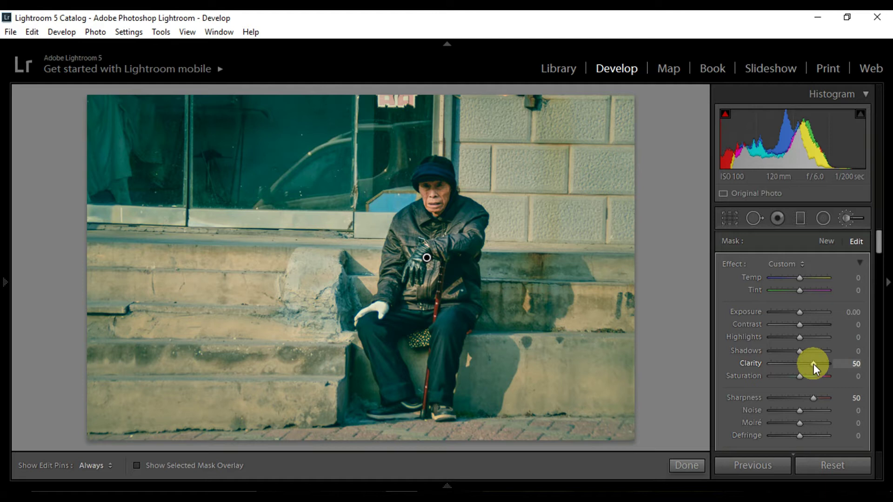
{"action": "key", "text": "Down"}
{"action": "key", "text": "Down"}
{"action": "key", "text": "Down"}
{"action": "key", "text": "Down"}
{"action": "key", "text": "Down"}
{"action": "key", "text": "Down"}
{"action": "key", "text": "Down"}
{"action": "key", "text": "Down"}
{"action": "key", "text": "Down"}
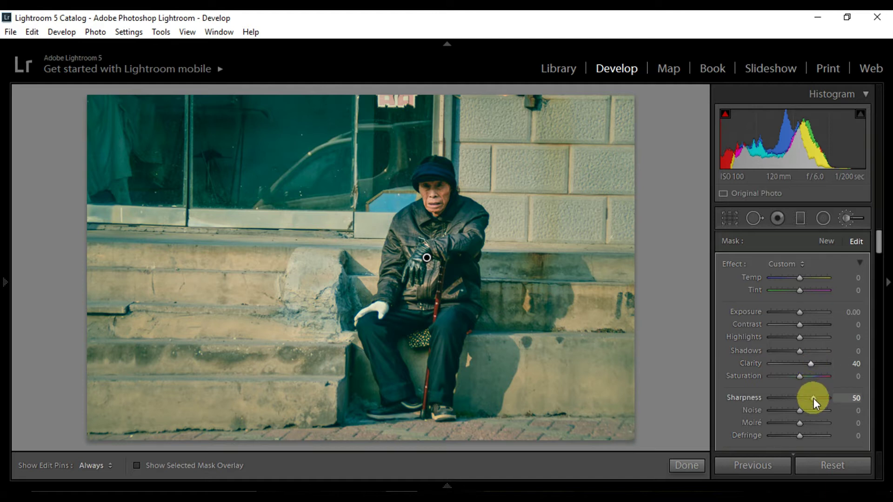
{"action": "key", "text": "Down"}
{"action": "key", "text": "Down"}
{"action": "key", "text": "Down"}
{"action": "key", "text": "Down"}
{"action": "key", "text": "Down"}
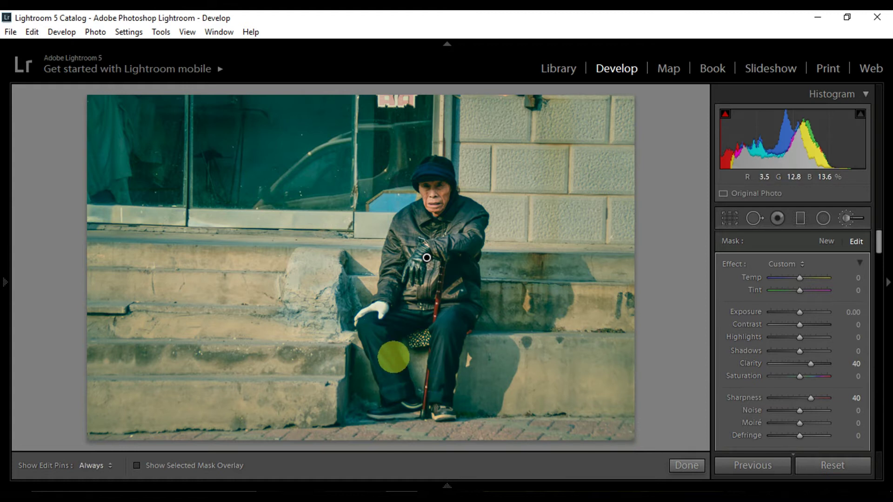
Extend the brush mask over the coat and face, then commit the brush edit
{"action": "key", "text": "h"}
{"action": "key", "text": "h"}
{"action": "key", "text": "h"}
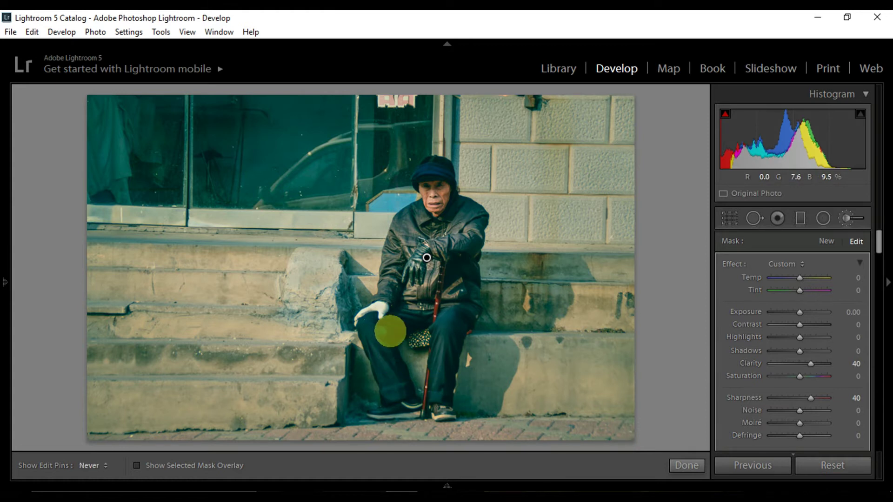
{"action": "key", "text": "h"}
{"action": "key", "text": "h"}
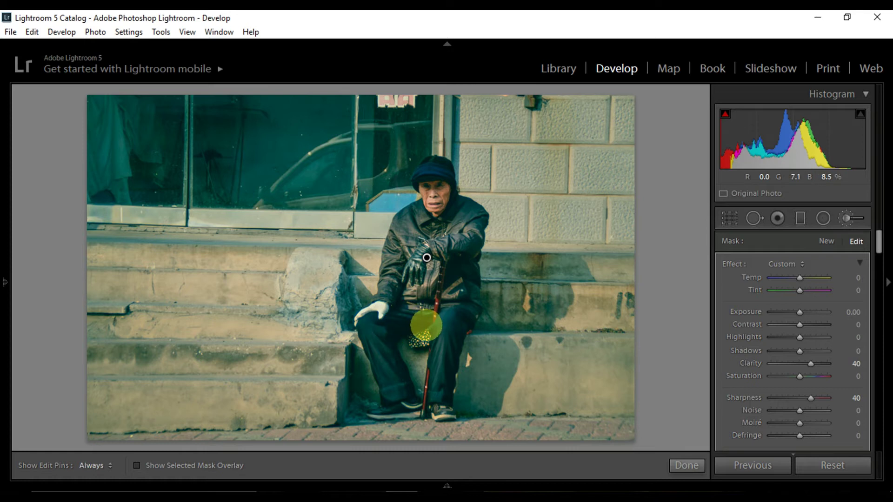
{"action": "key", "text": "h"}
{"action": "key", "text": "h"}
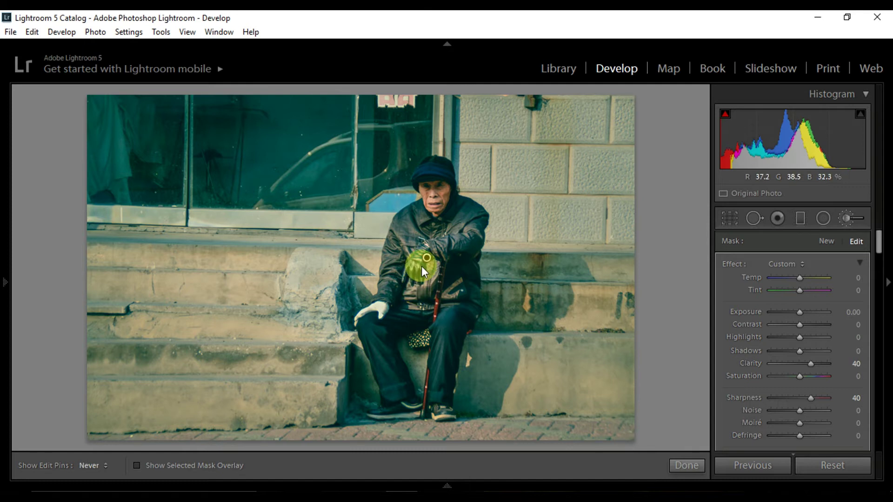
{"action": "key", "text": "h"}
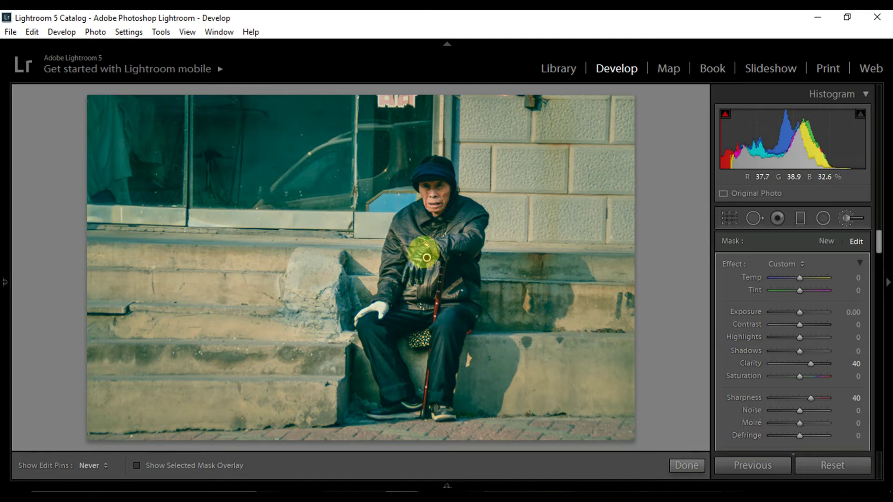
{"action": "key", "text": "h"}
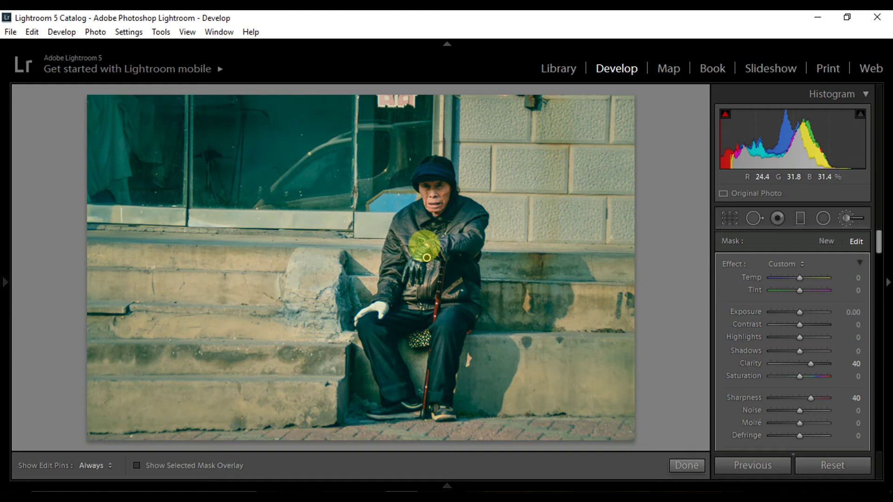
{"action": "key", "text": "h"}
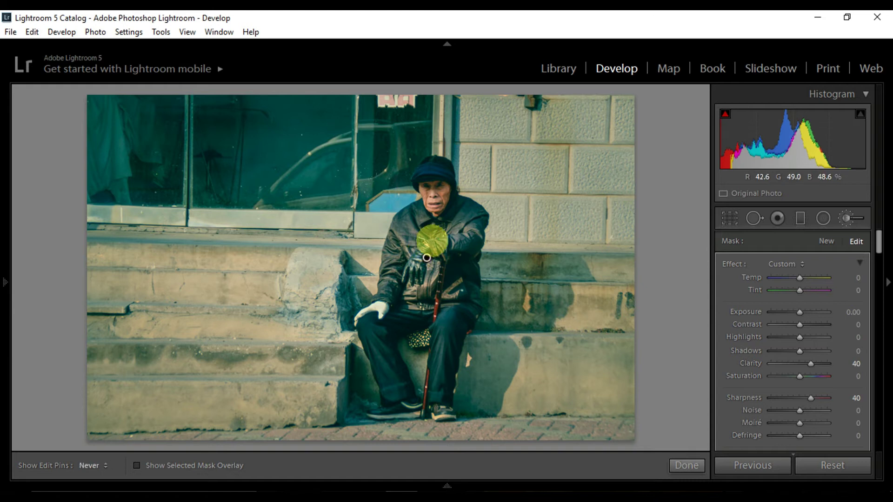
{"action": "key", "text": "h"}
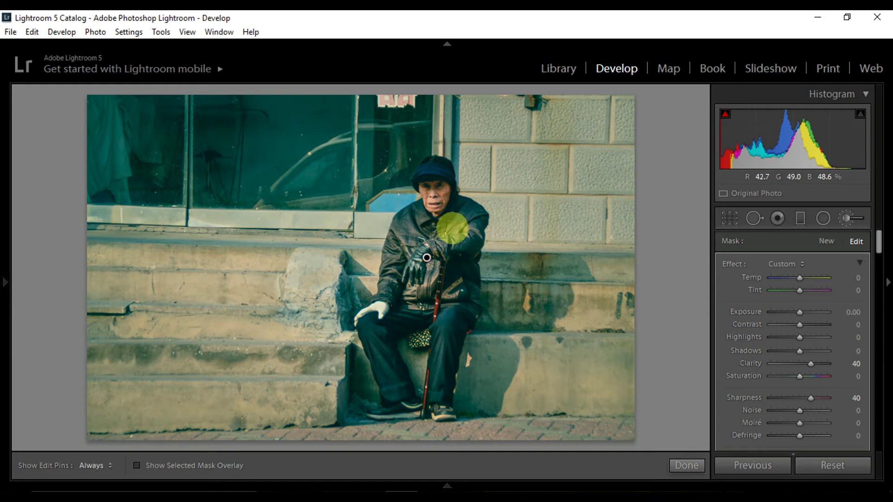
{"action": "key", "text": "h"}
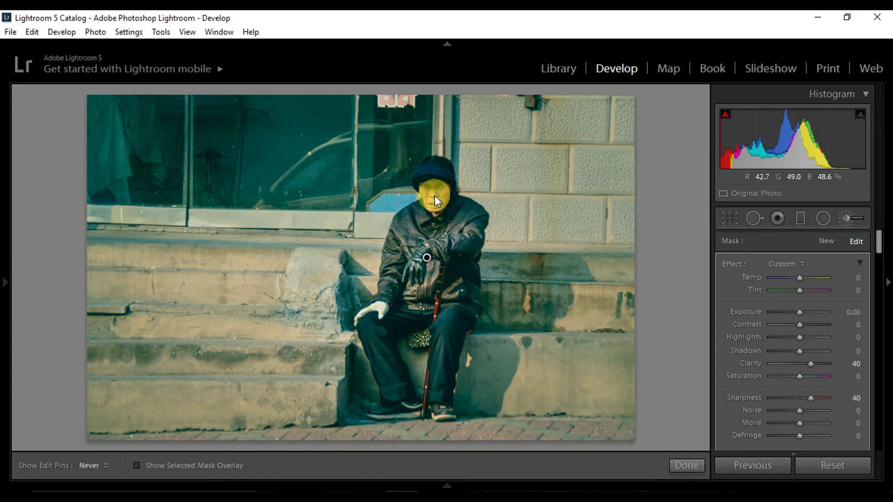
{"action": "key", "text": "h"}
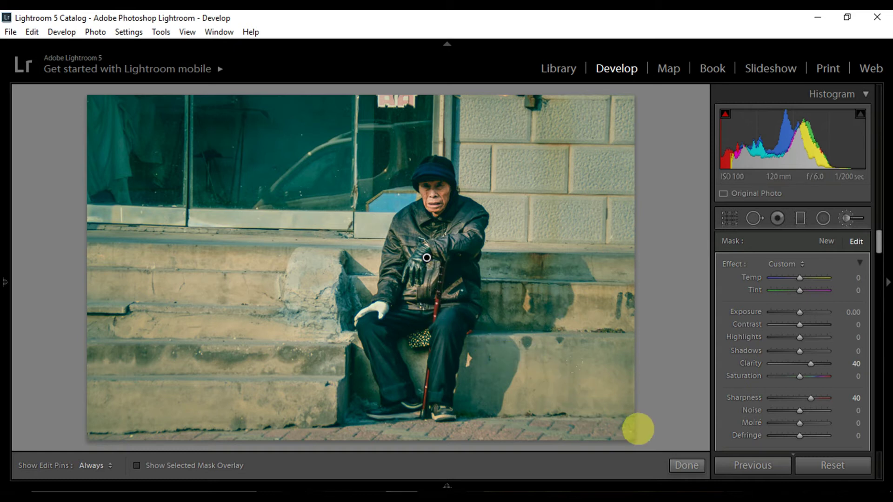
{"action": "left_click", "coordinate": [685, 465]}
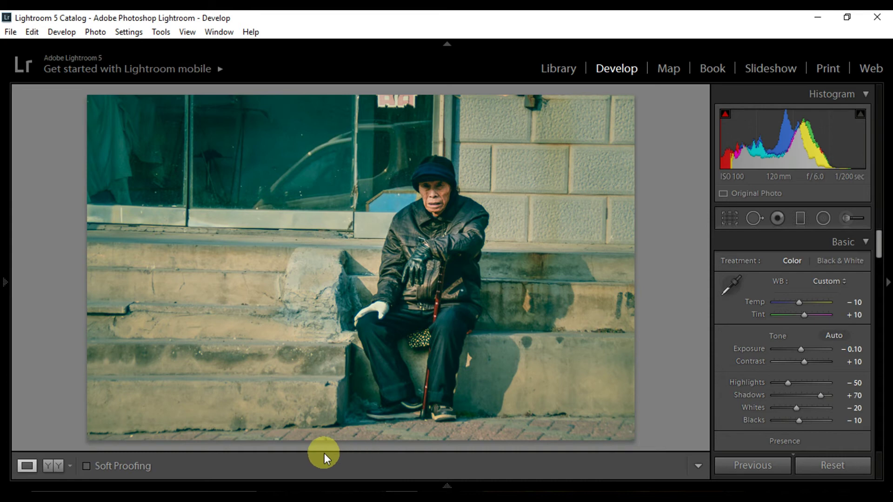
{"action": "left_click", "coordinate": [53, 466]}
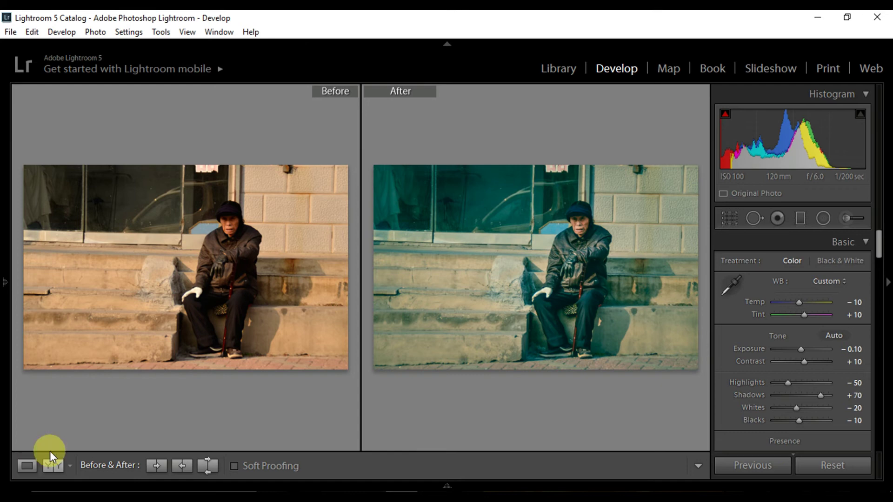
{"action": "left_click", "coordinate": [27, 465]}
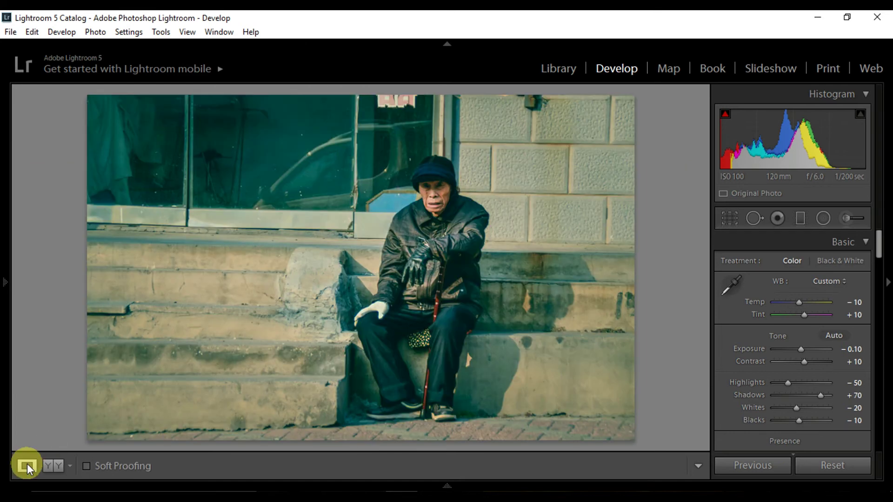